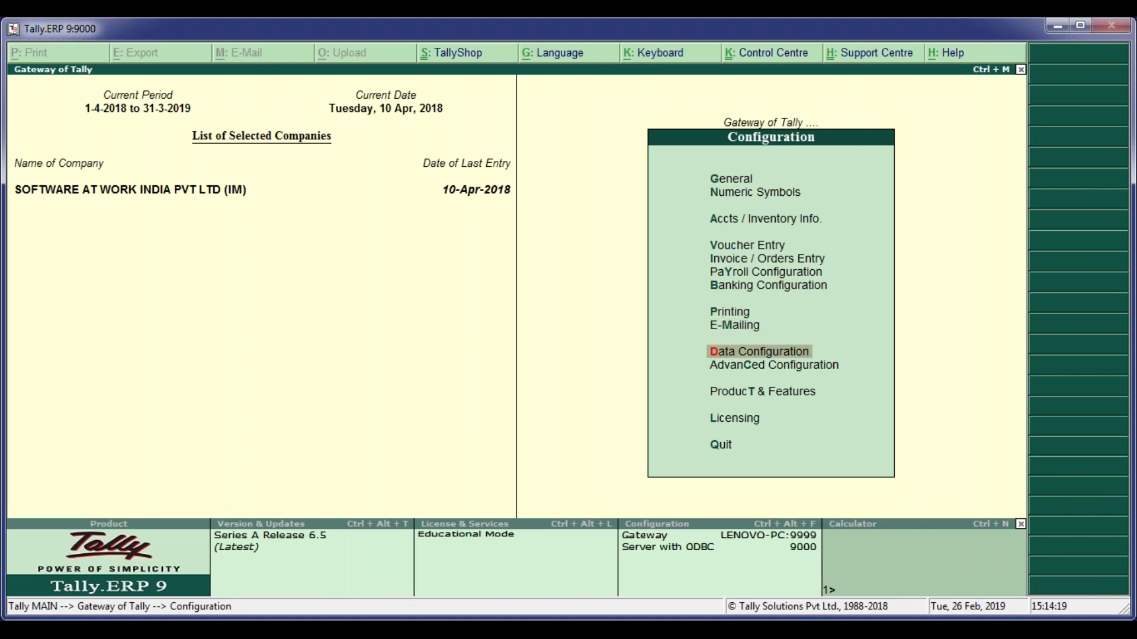
Step: Reactivate the existing license by entering the Tally.NET password, and return to the Gateway of Tally
key(Return)
key(Down)
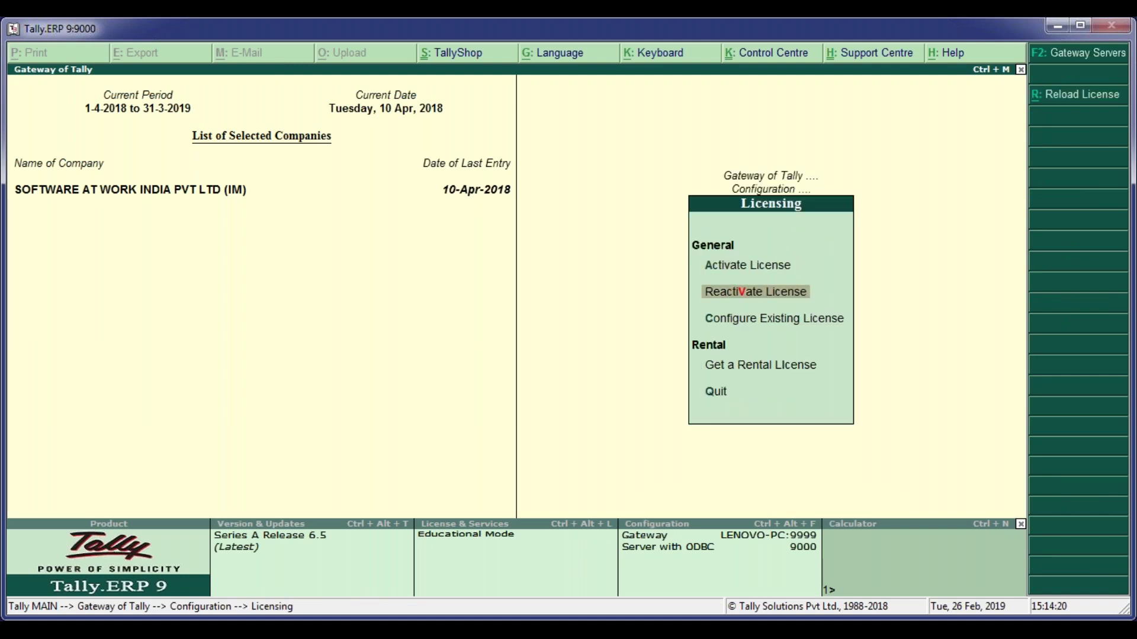
key(Return)
text(*********)
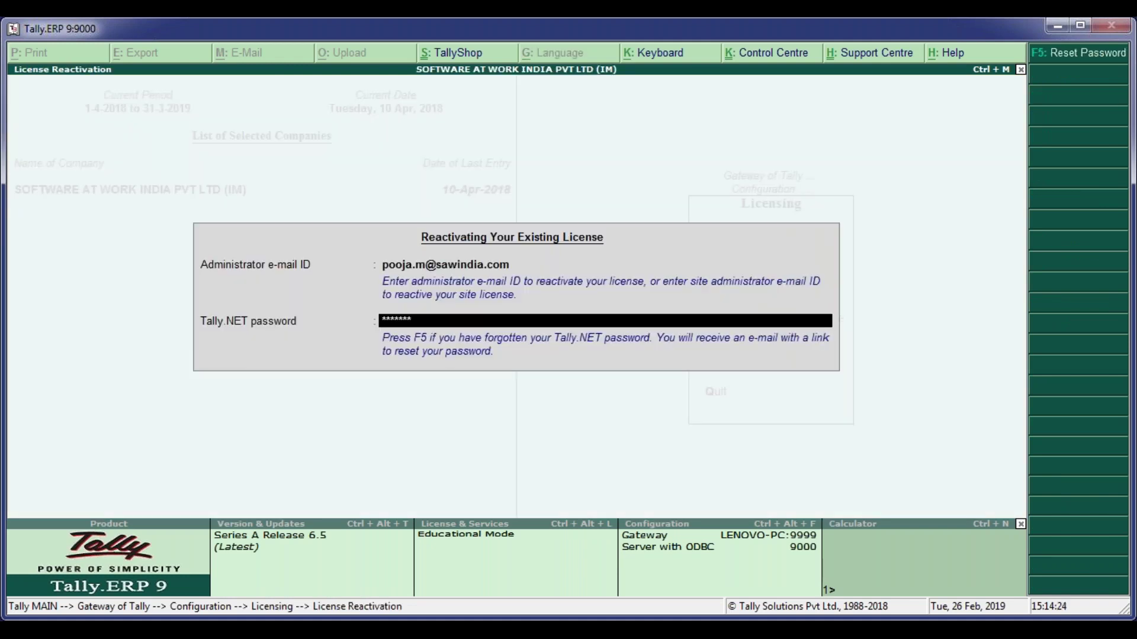
text(**)
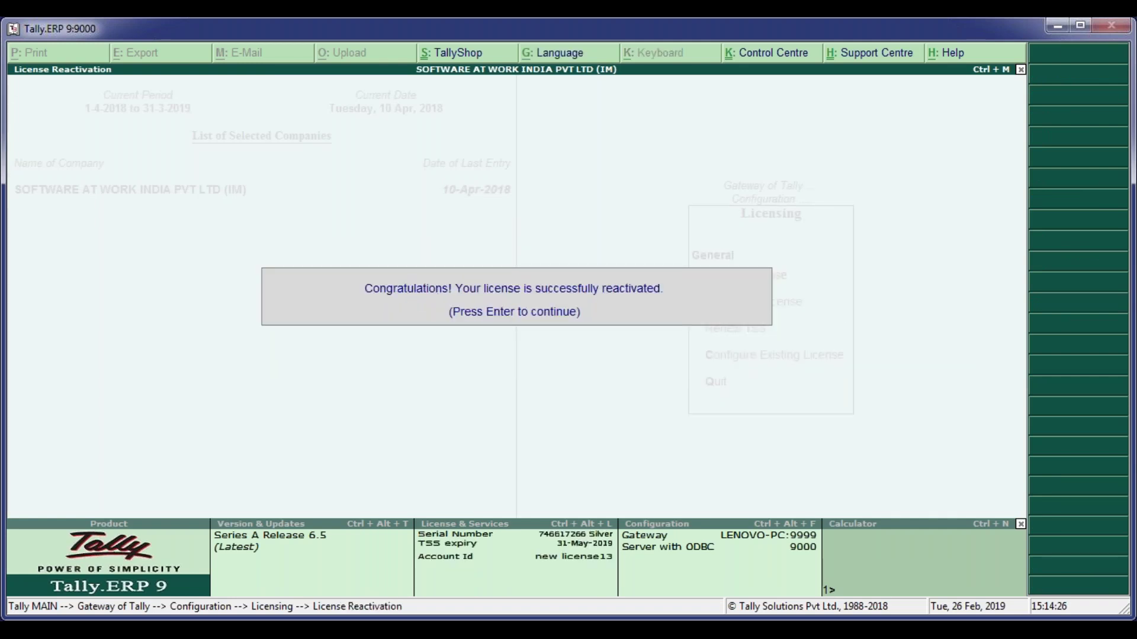
key(Return)
key(Escape)
key(Escape)
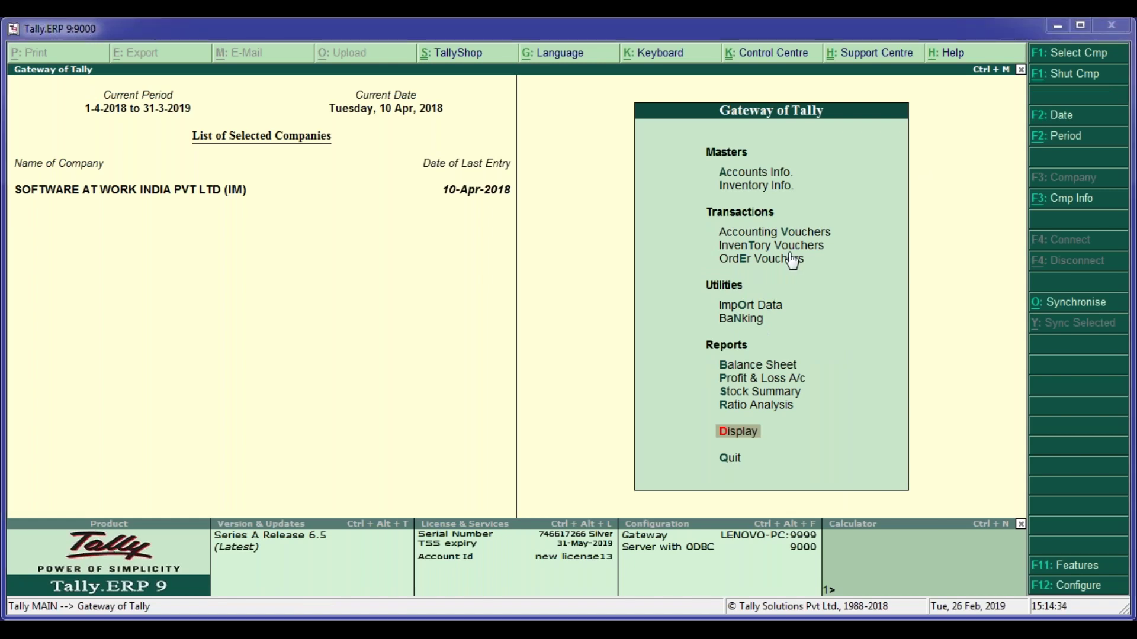
Step: Display the inventory books' monthly summary for the stock item Dell Inspiron Desktop
click(736, 439)
key(i)
key(Return)
text(Del)
key(Down)
key(Return)
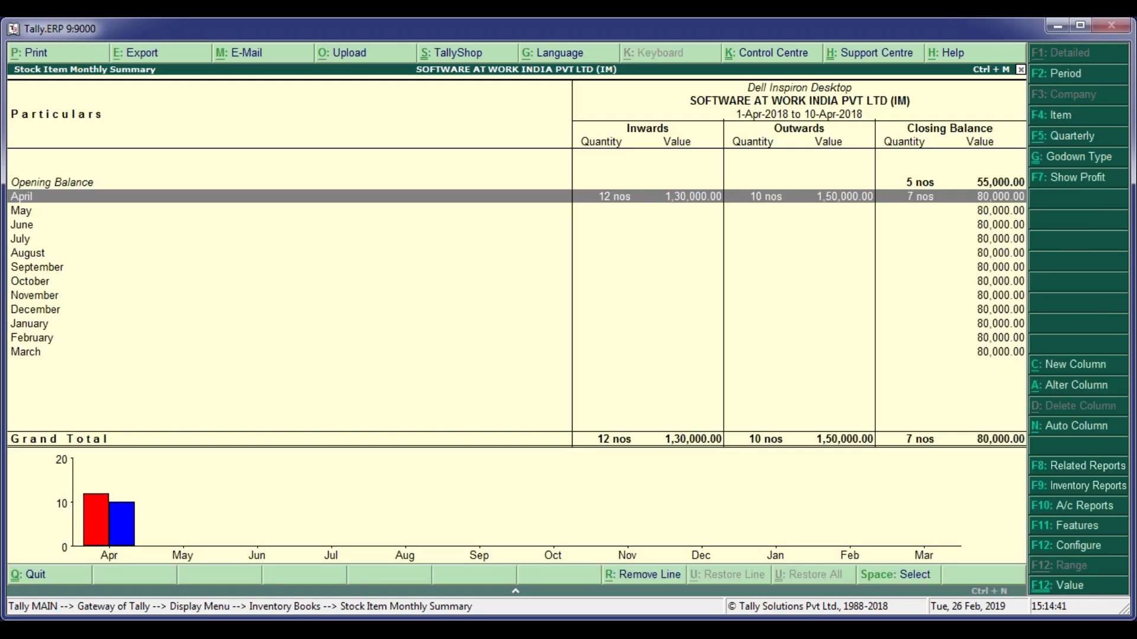
Step: Open the stock item's April vouchers and set the end date of the period to 8/4
key(Return)
key(F2)
text(8/4)
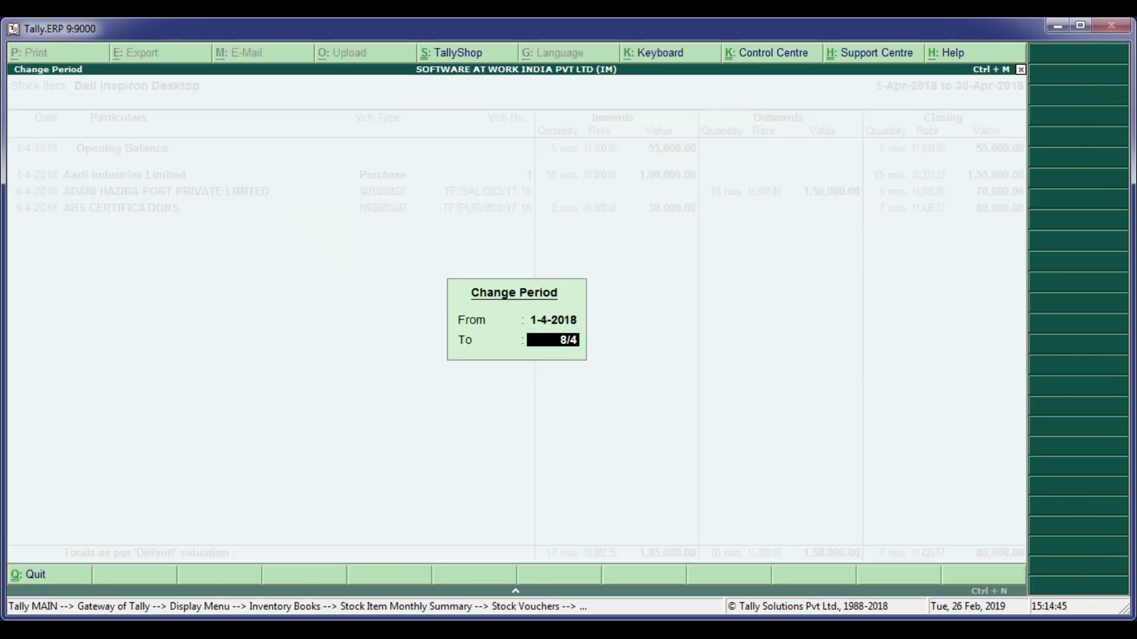
key(Return)
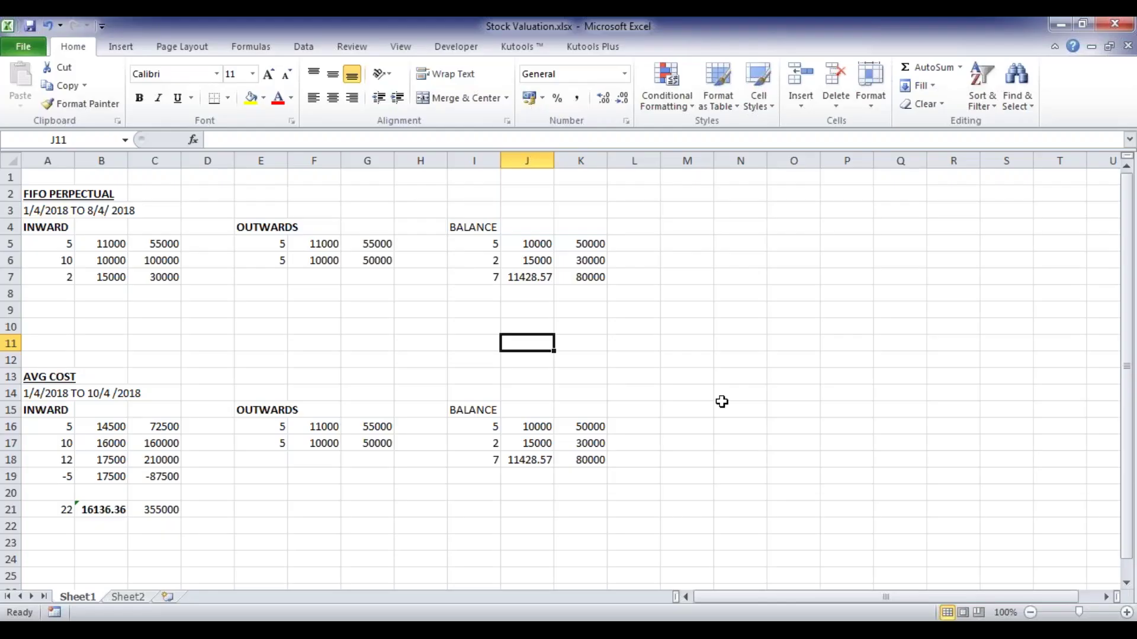
Step: Examine the quantities, rates and values of the FIFO PERPETUAL inward rows in A5:C7 of the Stock Valuation workbook
click(721, 401)
key(Left)
key(Left)
key(Left)
key(Left)
key(Left)
key(Left)
key(Left)
key(Left)
key(Left)
key(Left)
key(Left)
key(Left)
key(Left)
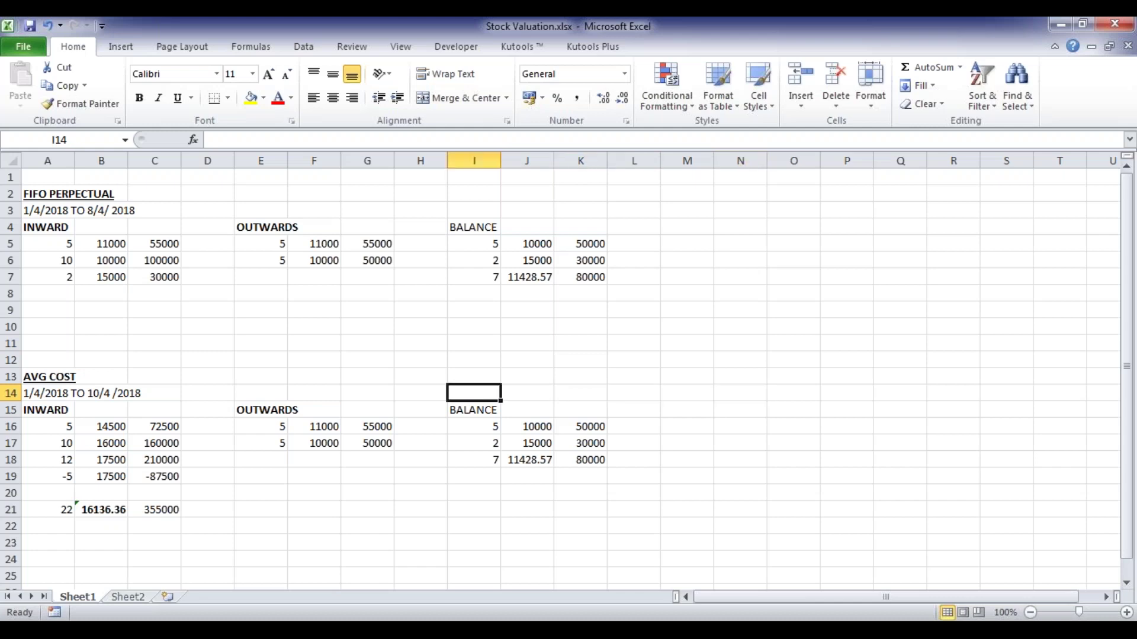
key(Up)
key(Up)
key(Up)
key(Up)
key(Up)
key(Up)
key(Up)
key(Up)
key(Up)
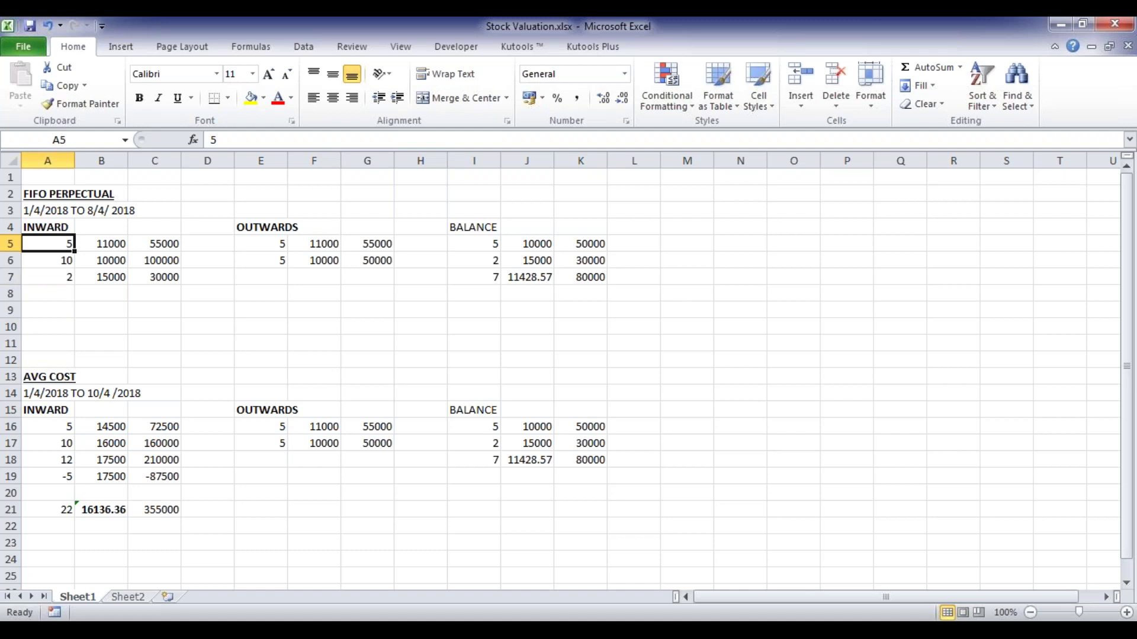
key(Right)
key(Right)
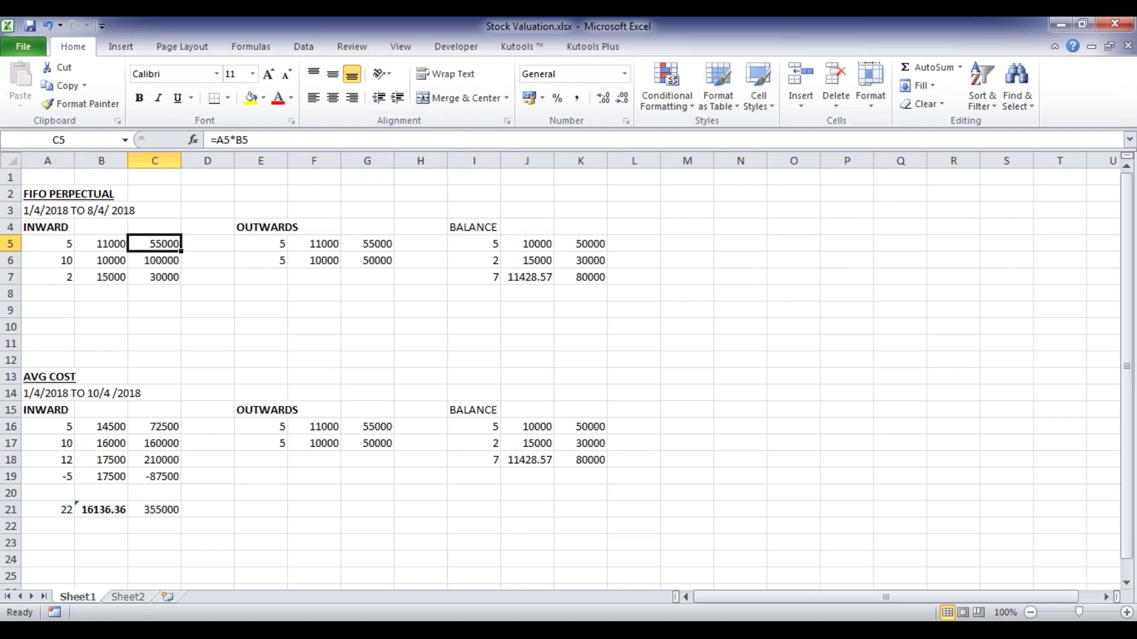
key(Down)
key(Down)
key(Left)
key(Left)
key(Up)
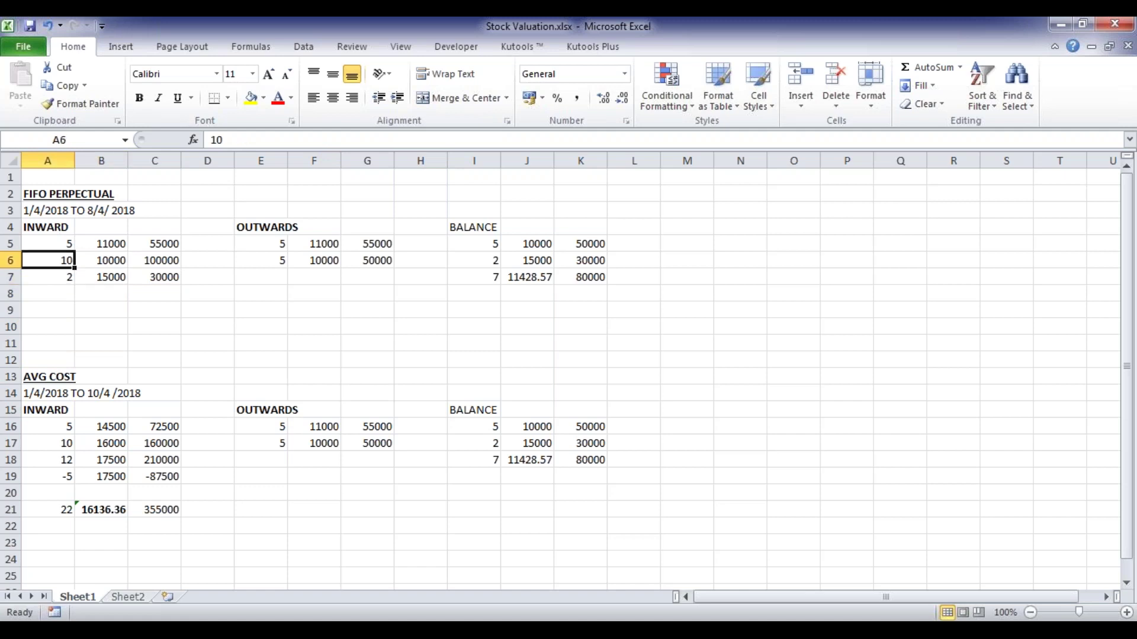
key(Right)
key(Right)
key(Down)
key(Left)
key(Left)
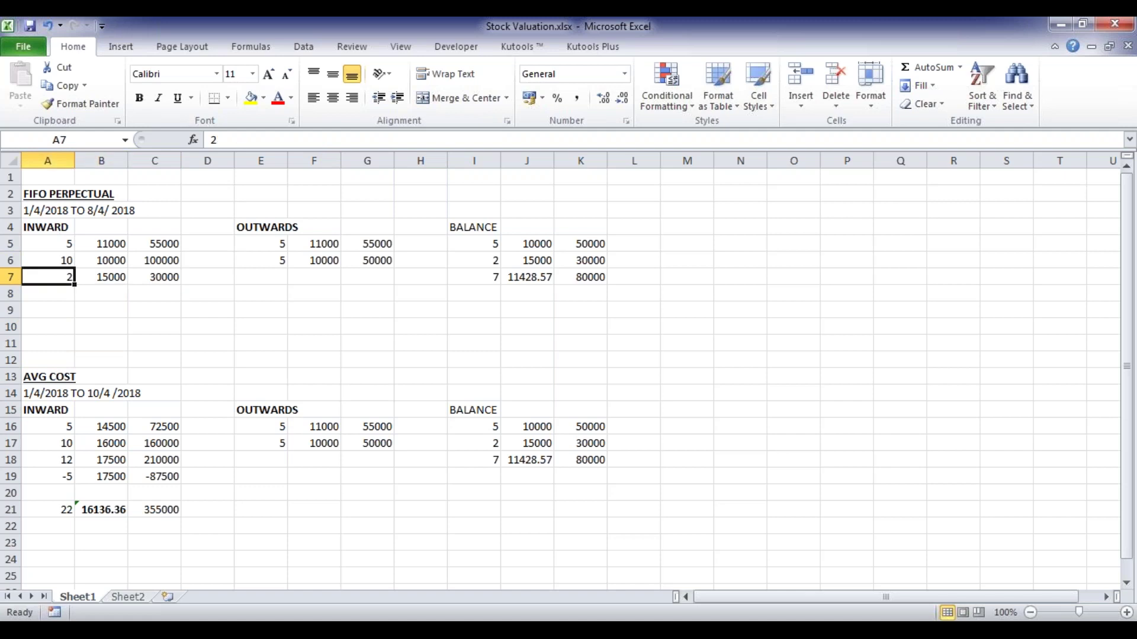
key(Right)
key(Right)
Step: Total the FIFO PERPETUAL inward values in C9 with =SUM(C5:C7)
key(Down)
key(Down)
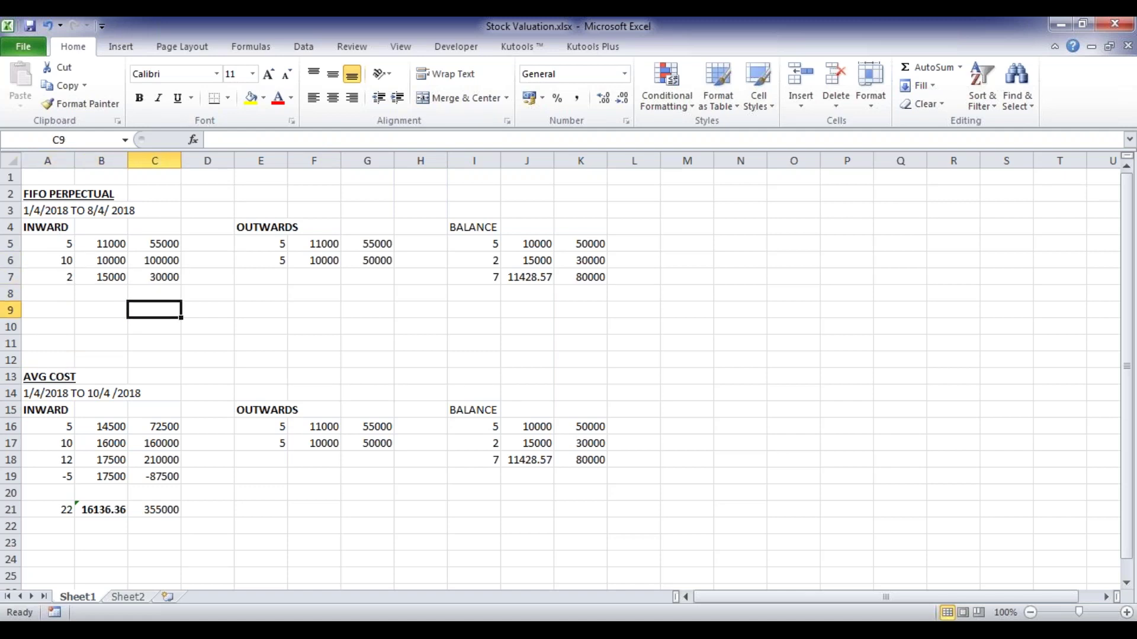
text(=)
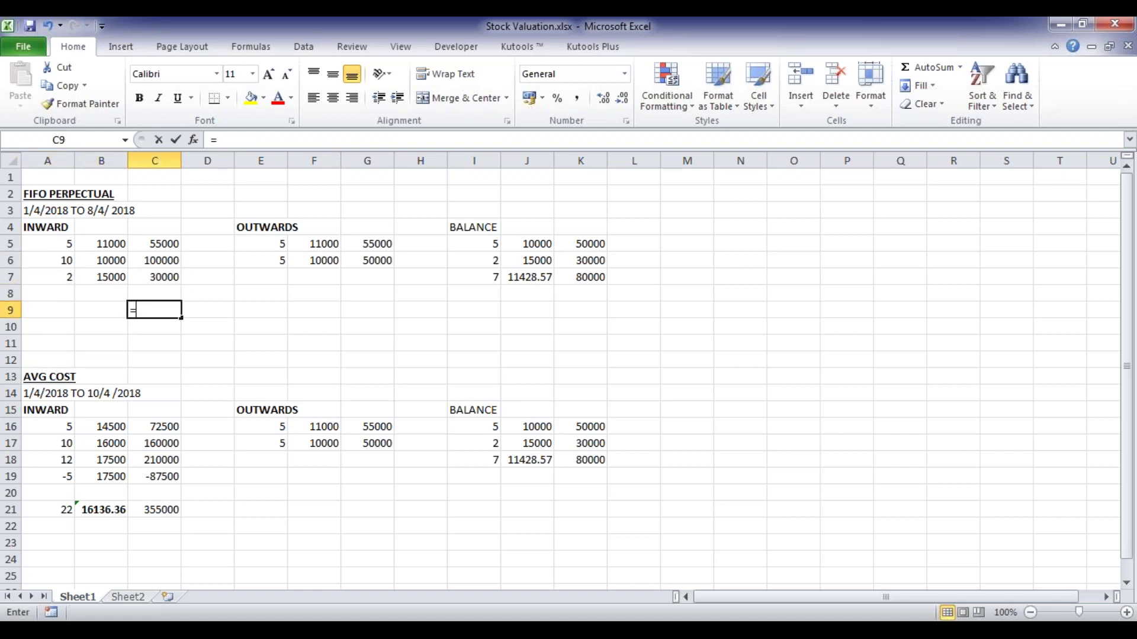
text(sum()
key(Up)
key(Up)
key(Up)
key(shift+Up)
key(shift+Down)
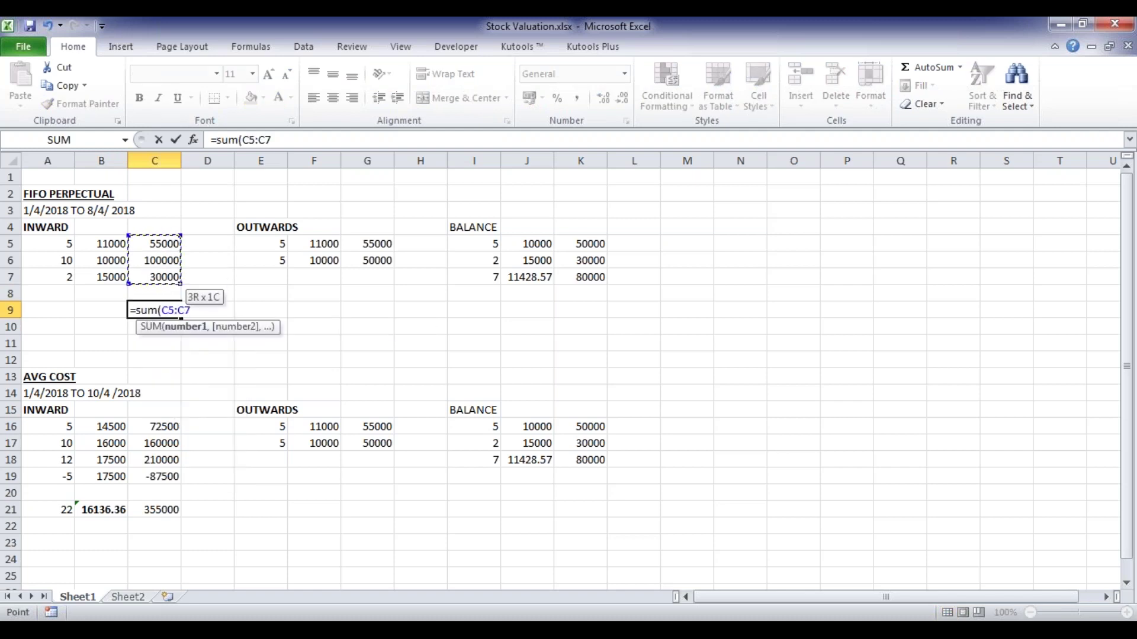
text())
key(Return)
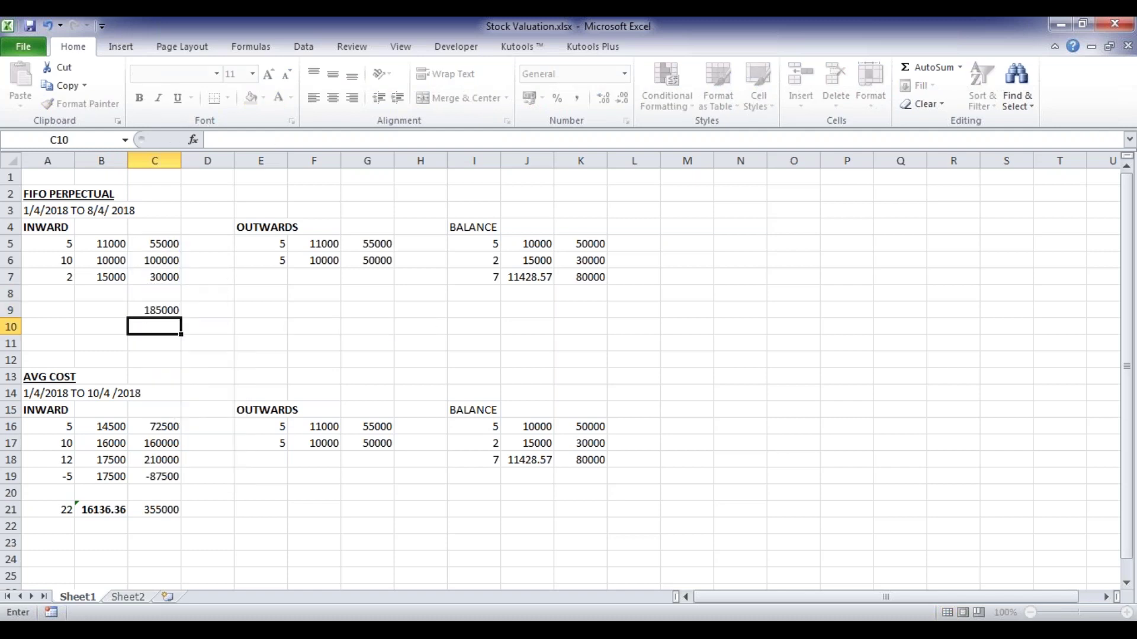
Step: Copy the total formula from C9 into A9 to sum the inward quantities
key(Up)
key(ctrl+c)
key(Left)
key(Left)
key(Return)
Step: Calculate the average inward rate in B9 with the formula =C9/A9
click(101, 310)
text(=)
key(Right)
text(/)
key(Left)
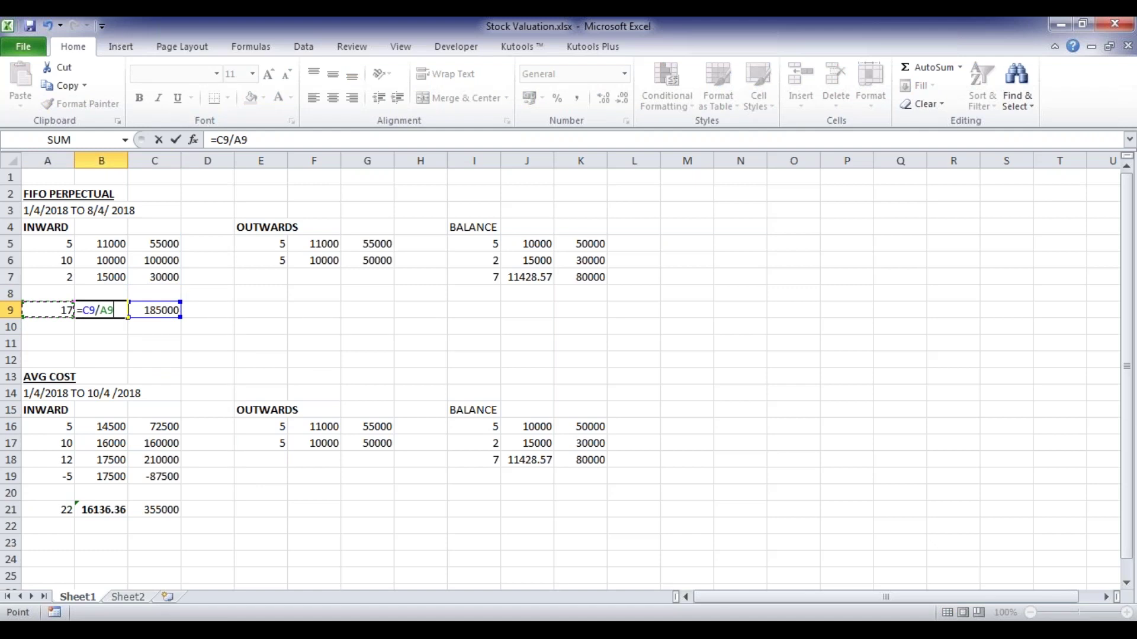
key(ctrl+Return)
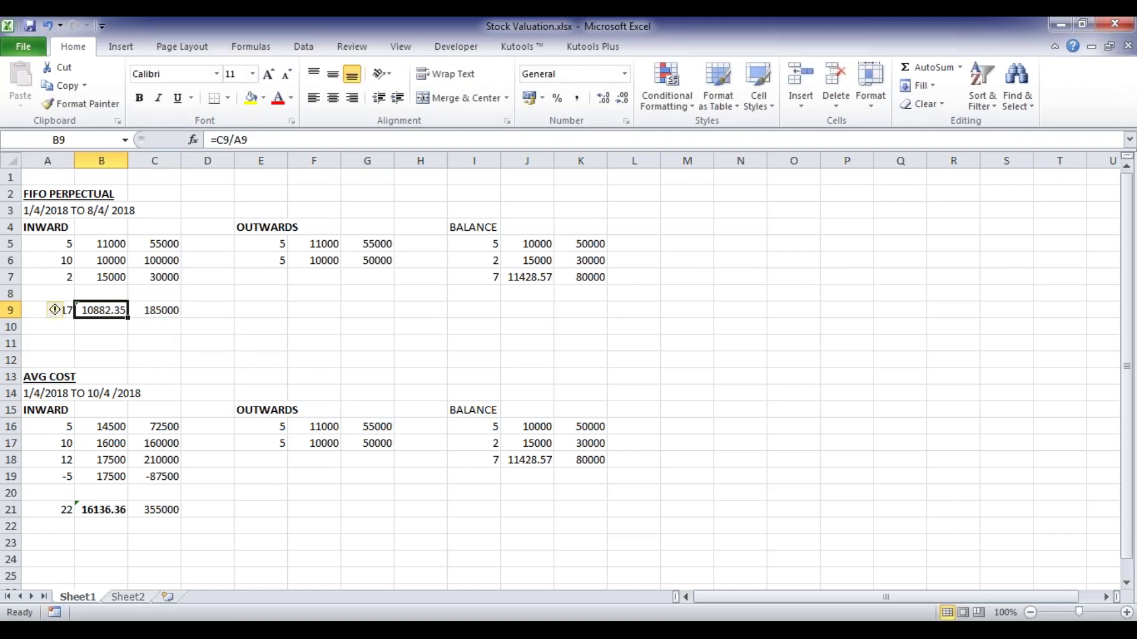
Step: Review the inward rates and the period covered by the FIFO PERPETUAL block
key(Up)
key(Up)
key(Up)
key(Up)
key(Up)
key(Up)
key(Up)
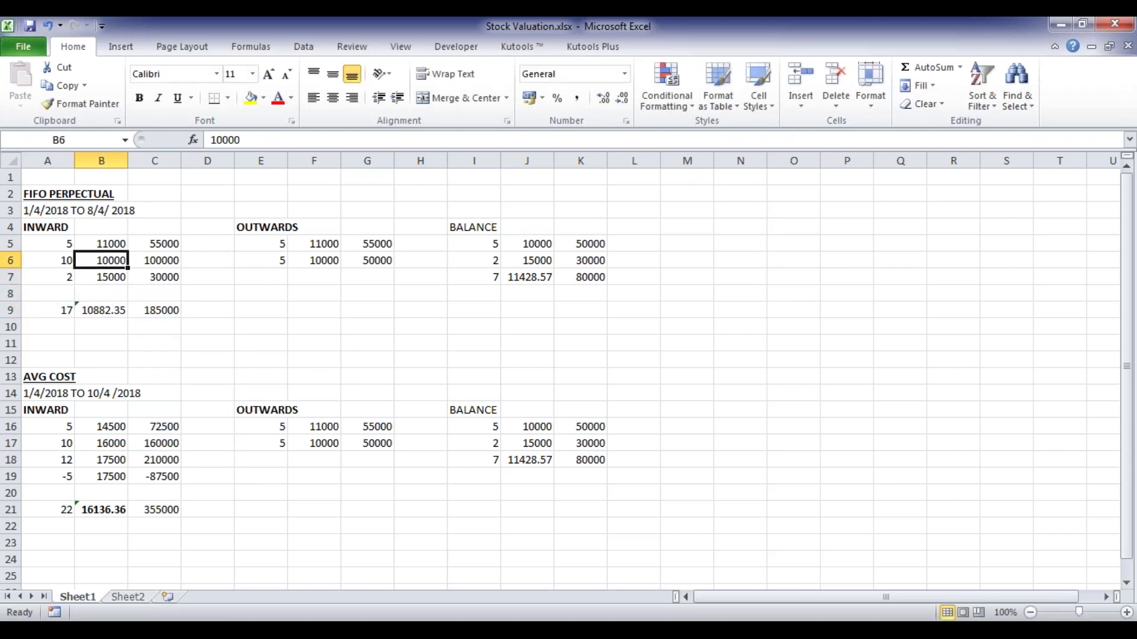
key(Left)
key(Down)
key(Down)
key(Down)
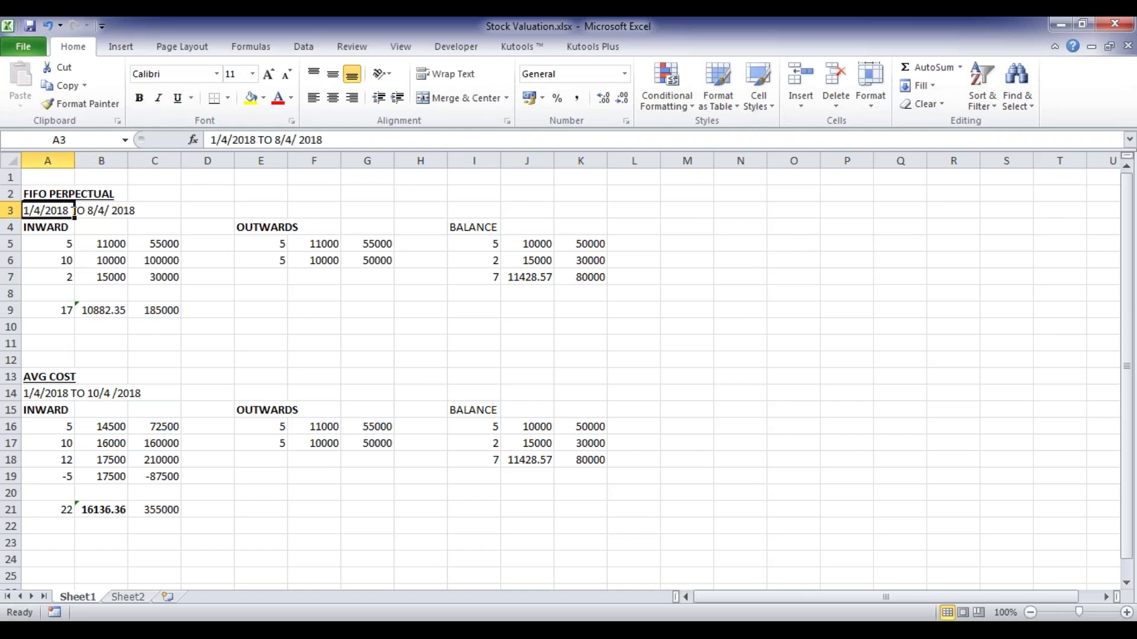
Step: Examine the outward quantities in E5:E6 and compare the first outward row with the first inward row
key(Right)
key(Right)
key(Right)
key(Right)
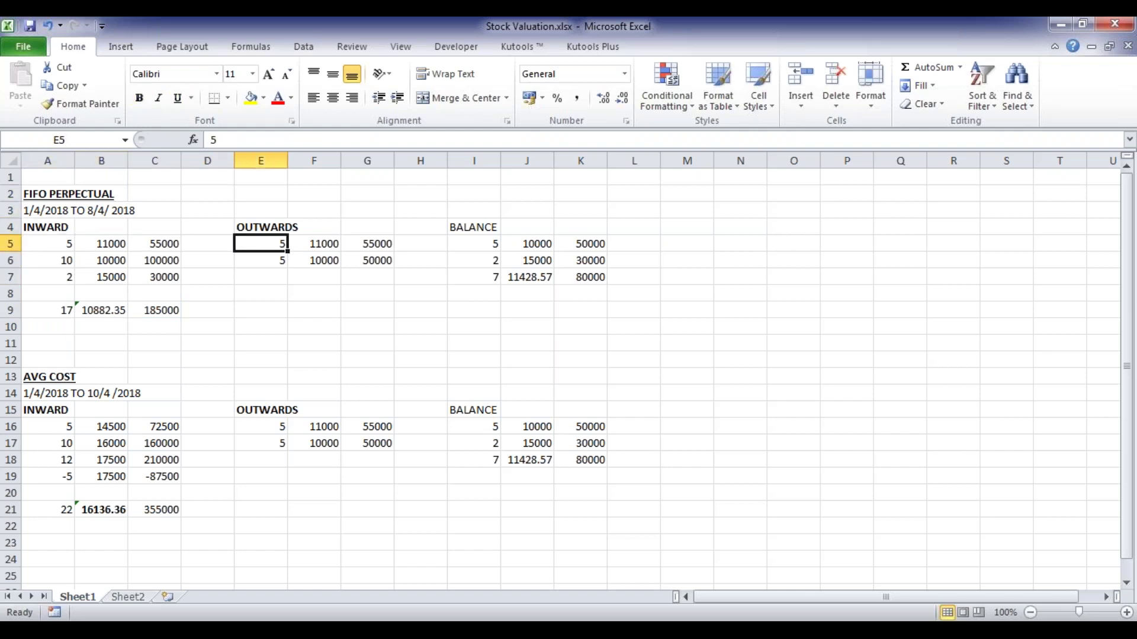
key(Down)
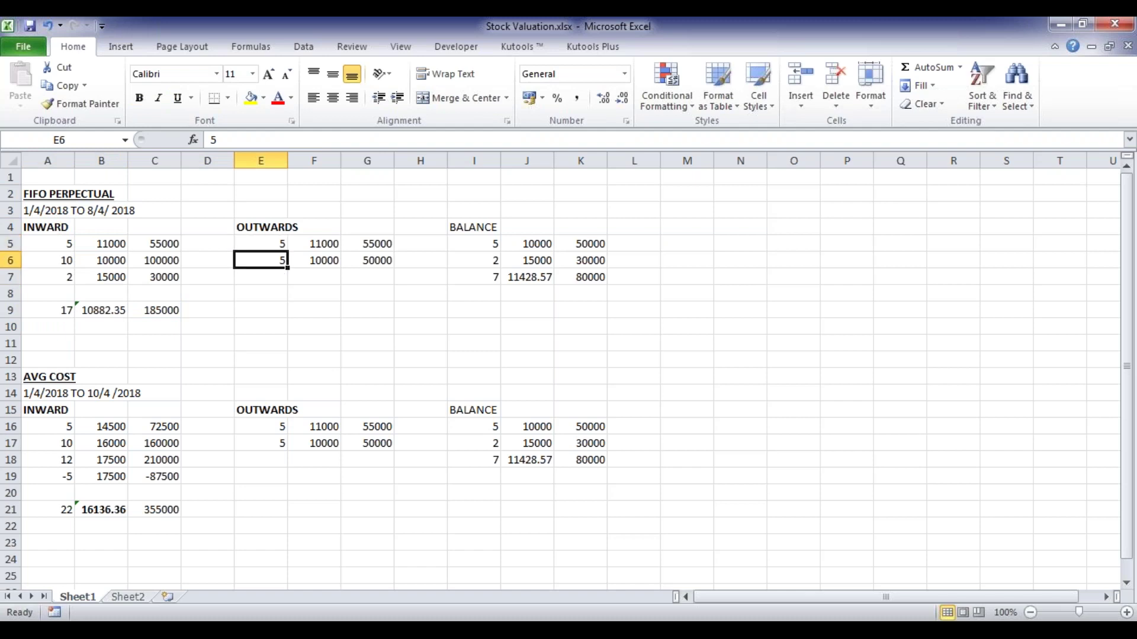
key(Up)
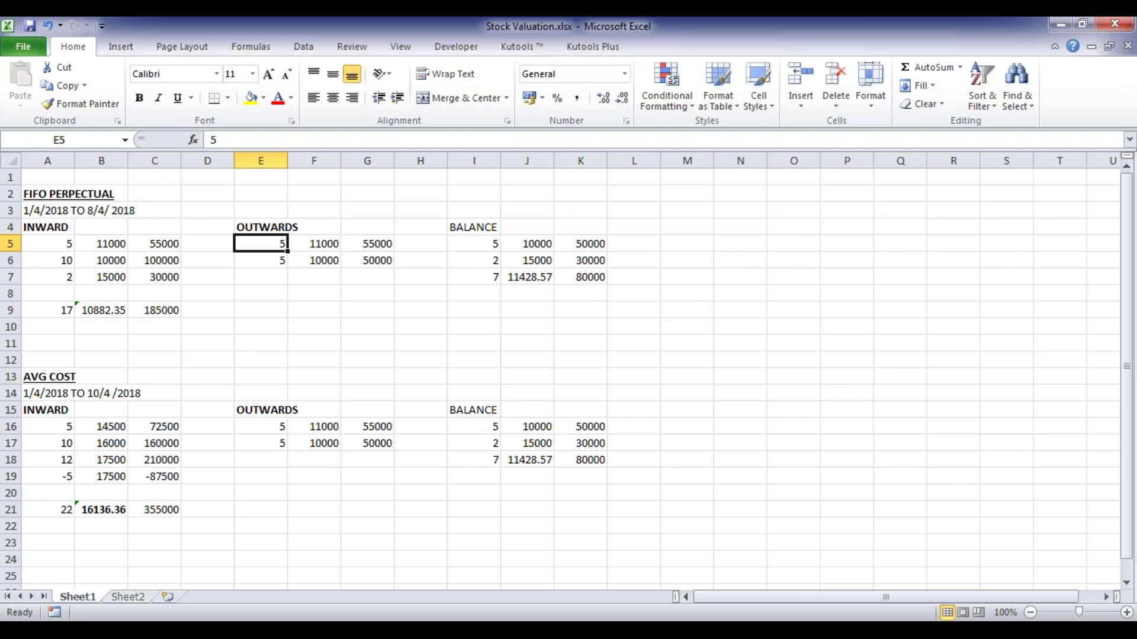
key(Down)
key(Up)
key(Left)
key(Left)
key(Left)
key(Left)
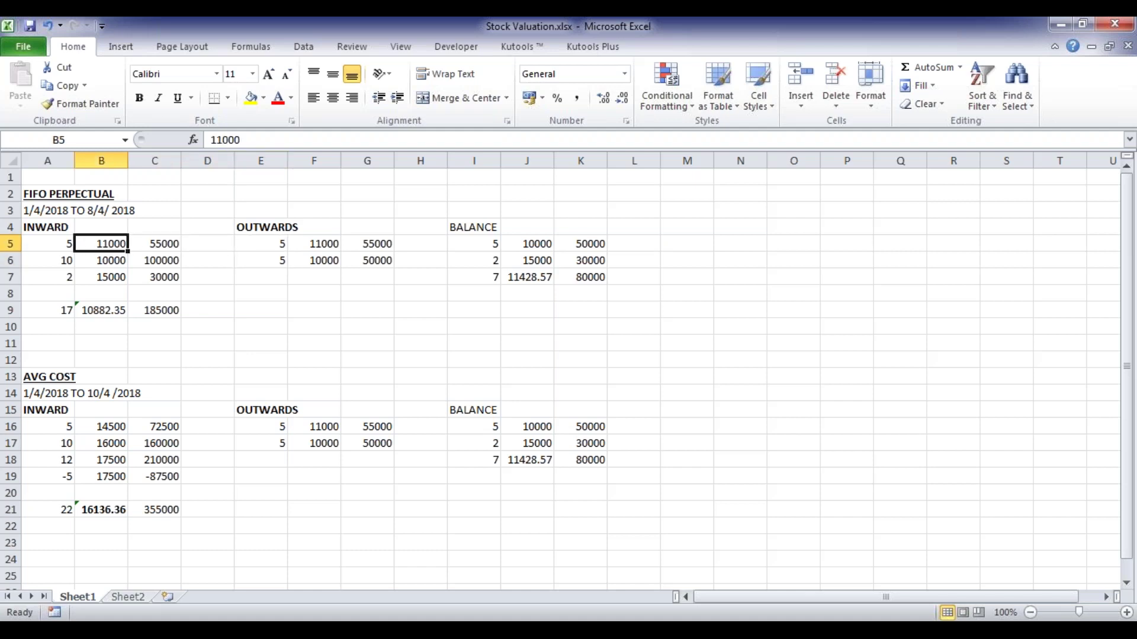
key(Right)
key(Right)
key(Right)
key(Right)
key(Right)
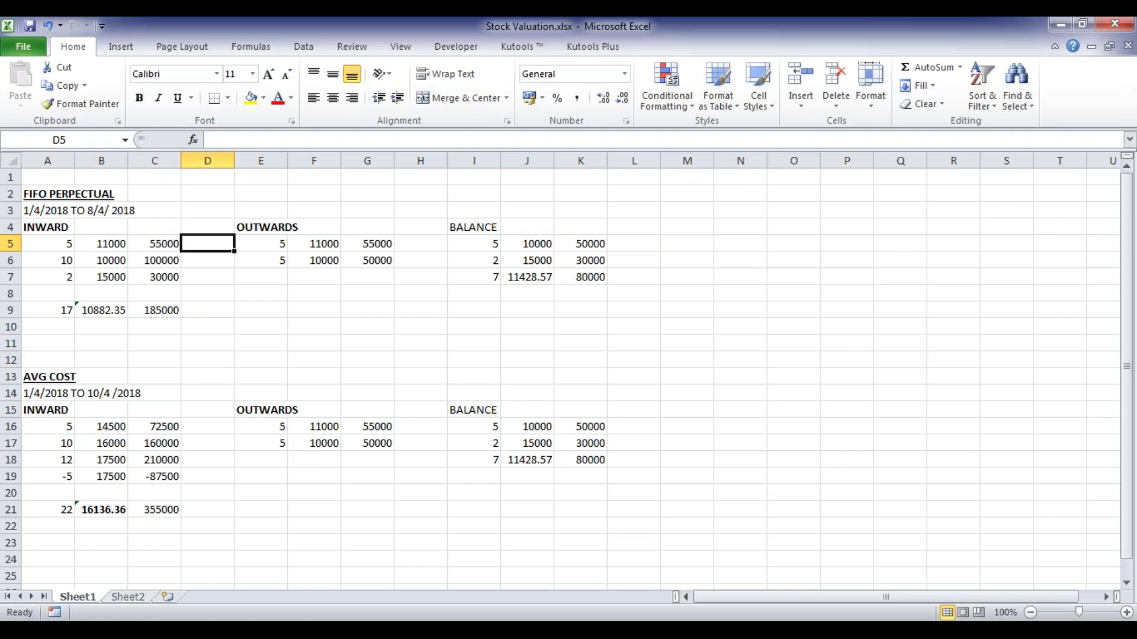
key(Left)
key(shift+Right)
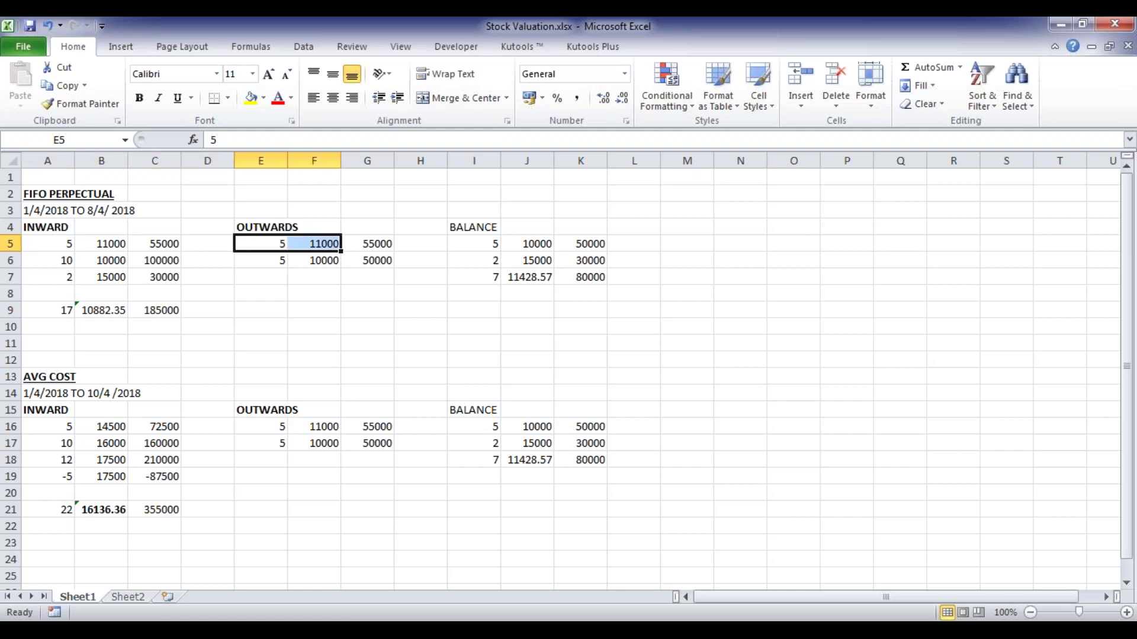
Step: Compare the second outward row with the inward quantity, rate and value in row 6
key(Right)
key(Right)
key(Down)
key(Left)
key(Left)
key(Left)
key(Left)
key(Left)
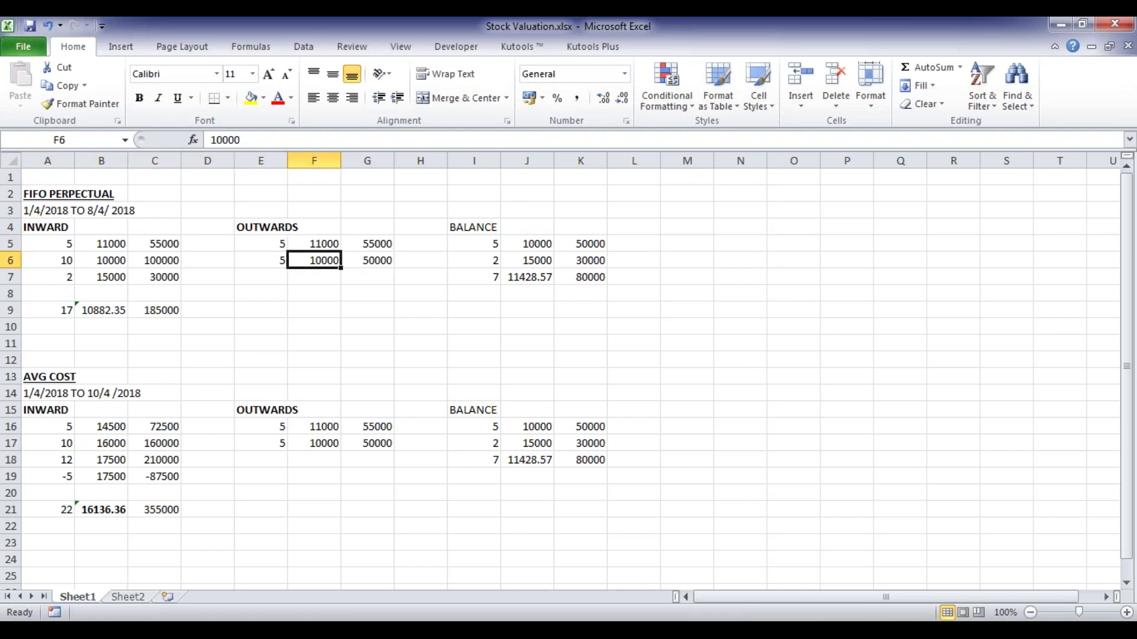
key(Left)
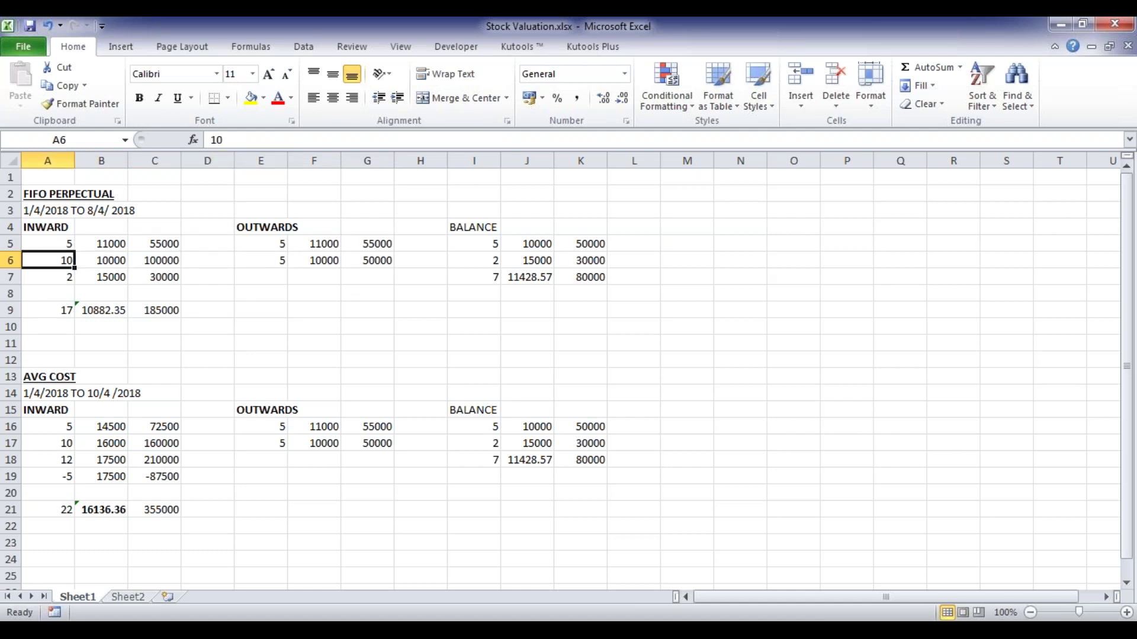
key(Down)
key(Up)
key(Right)
key(Right)
key(Left)
key(Left)
key(Right)
key(Right)
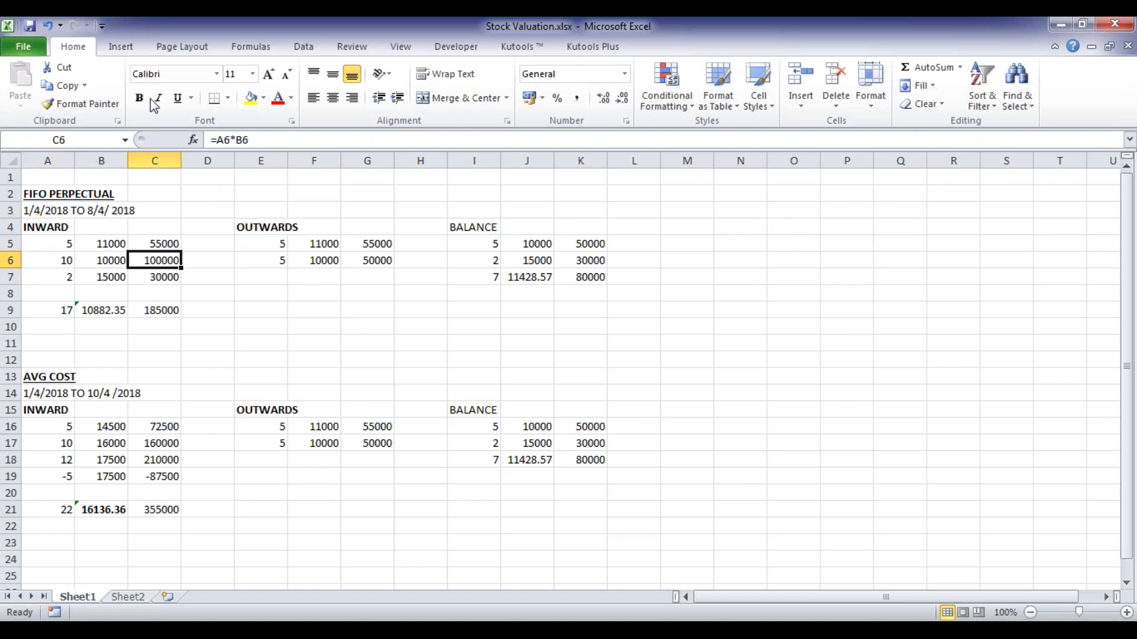
Step: Draw a straight arrow about 3.28 cm long from the inward value in C5 to the outward quantity in E5
click(129, 54)
click(184, 110)
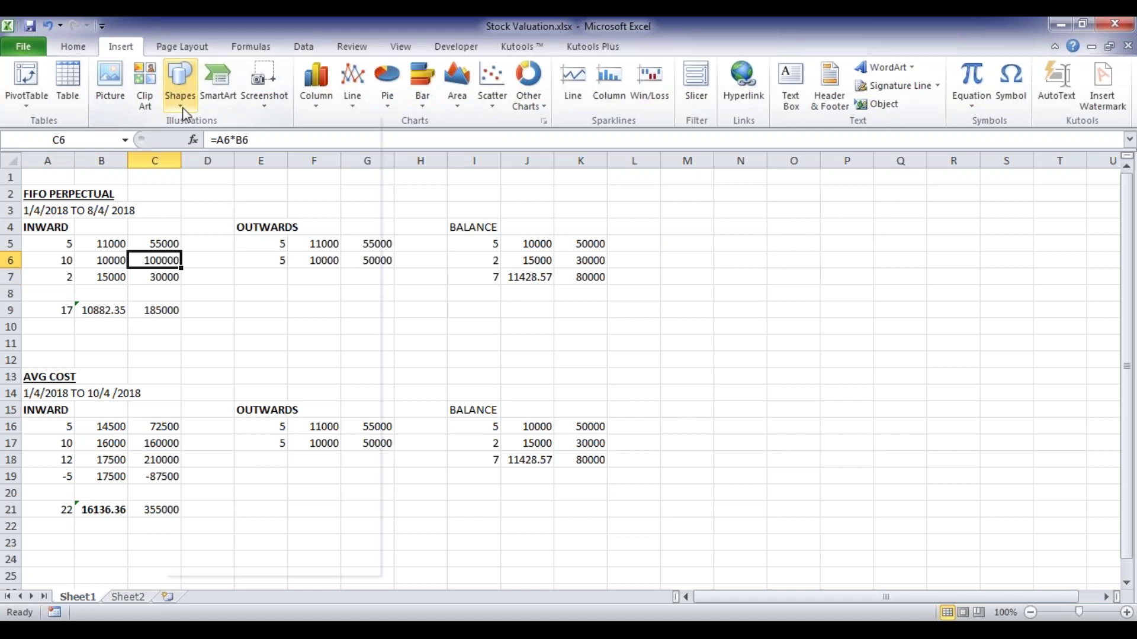
click(189, 137)
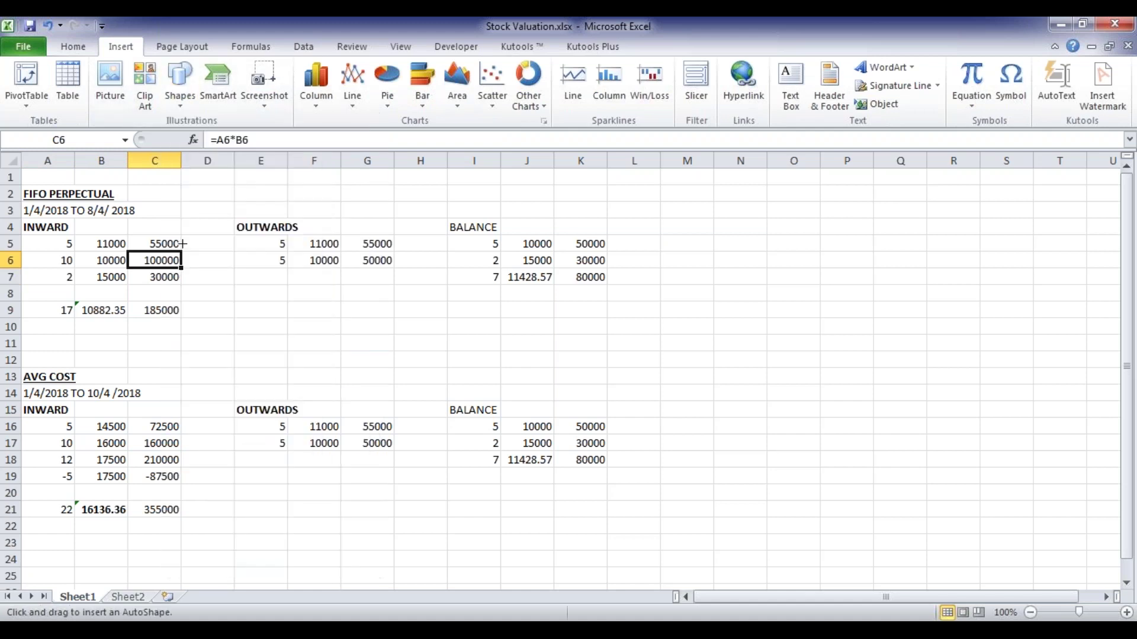
drag(182, 243, 284, 249)
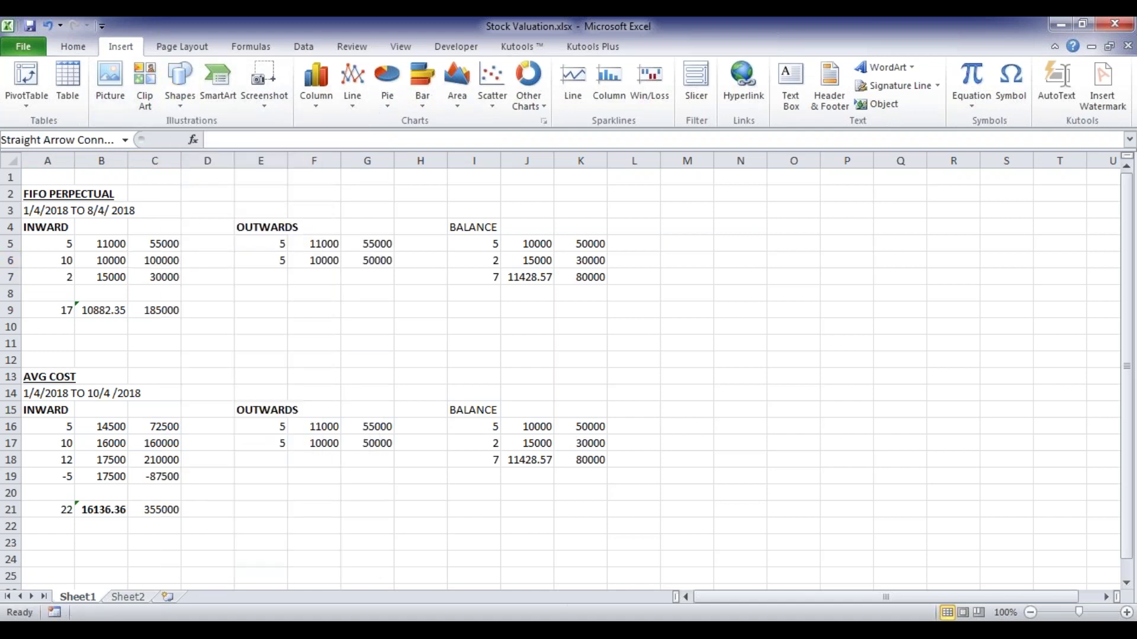
click(229, 95)
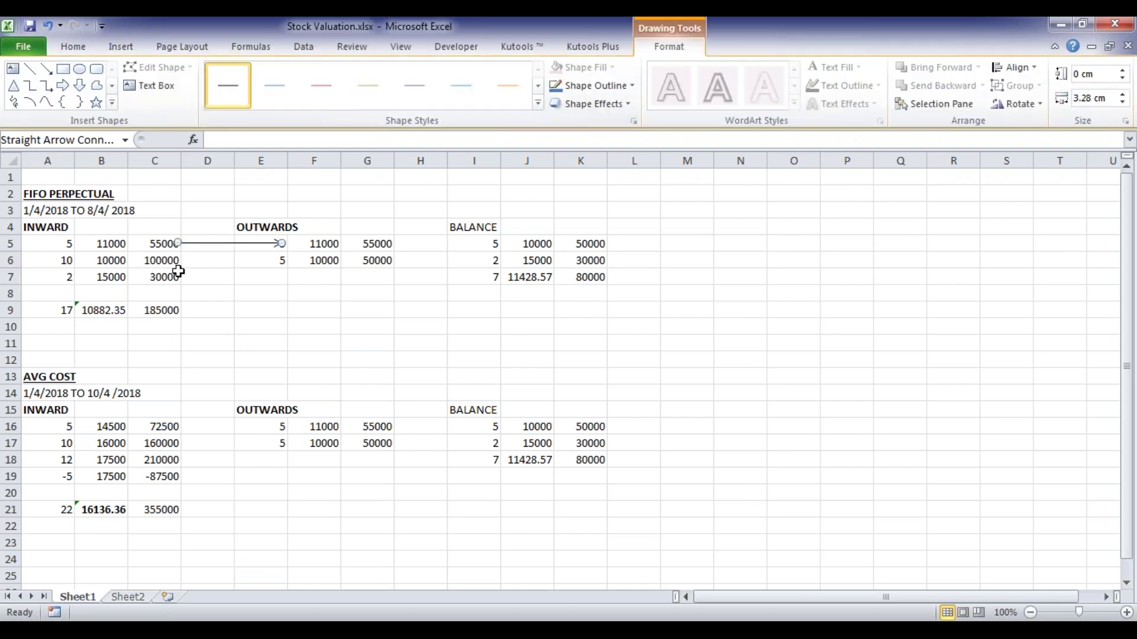
Step: Draw a second straight arrow about 3.07 cm long from the inward value in C6 to the outward quantity in E6
click(47, 69)
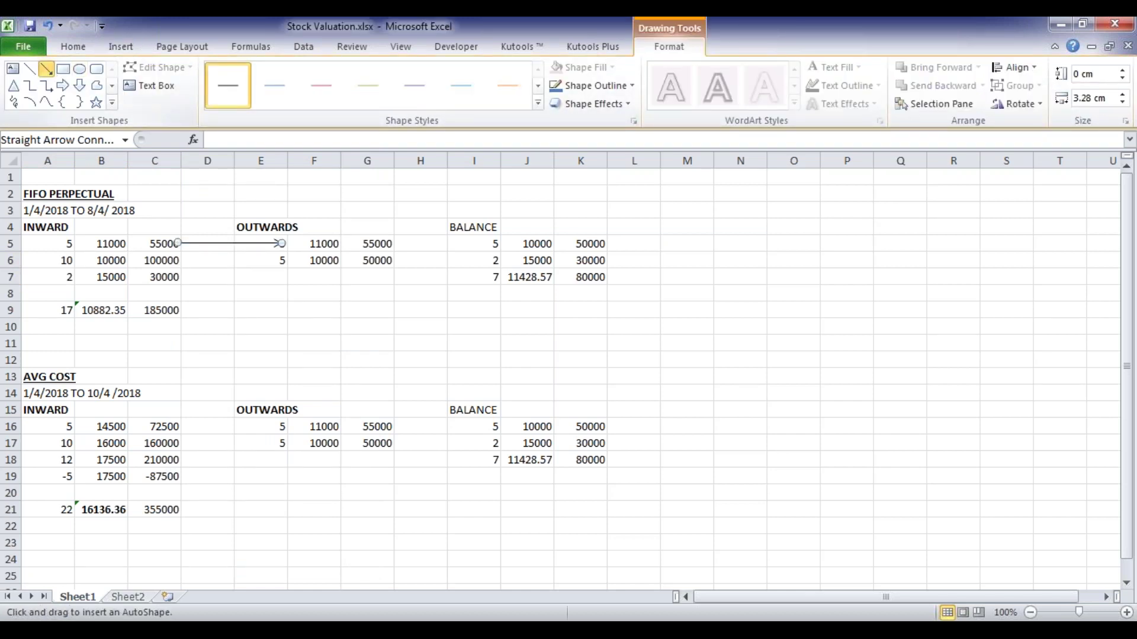
drag(176, 259, 276, 260)
key(Escape)
drag(177, 260, 276, 260)
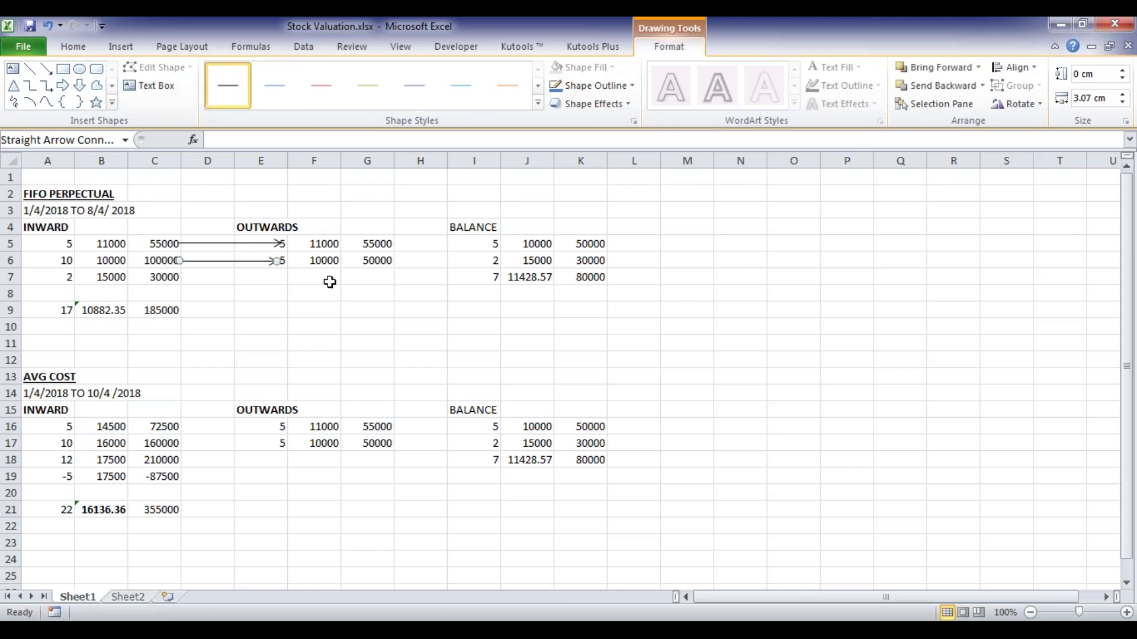
Step: Examine the outward entries in rows 5 and 6 of the FIFO Perpetual table
click(329, 282)
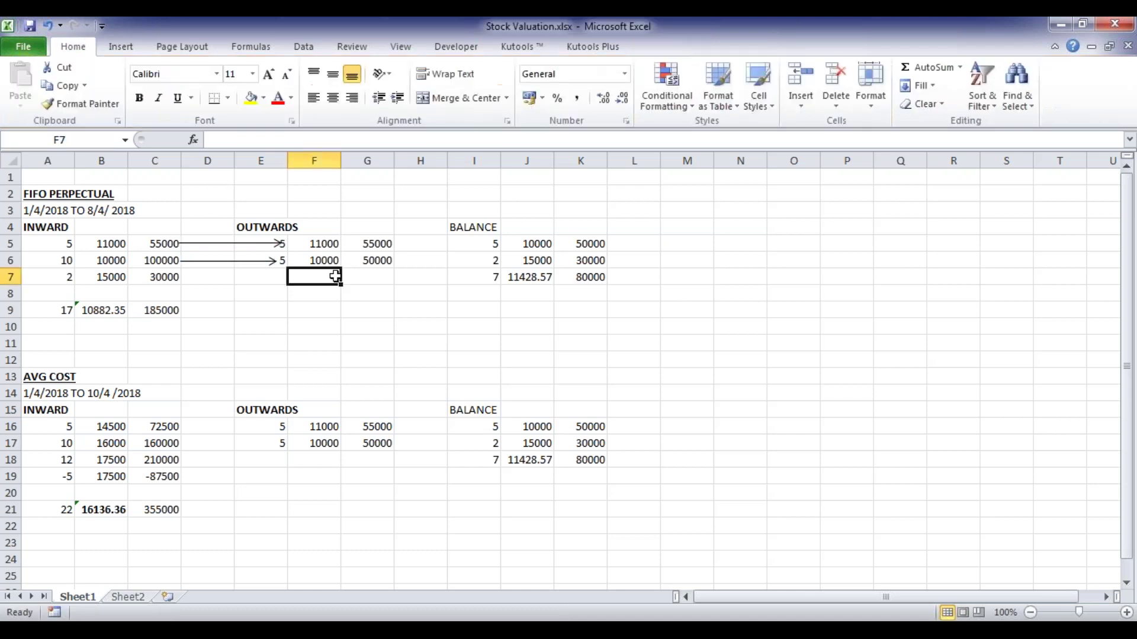
click(433, 256)
key(Up)
key(Up)
key(Down)
key(Down)
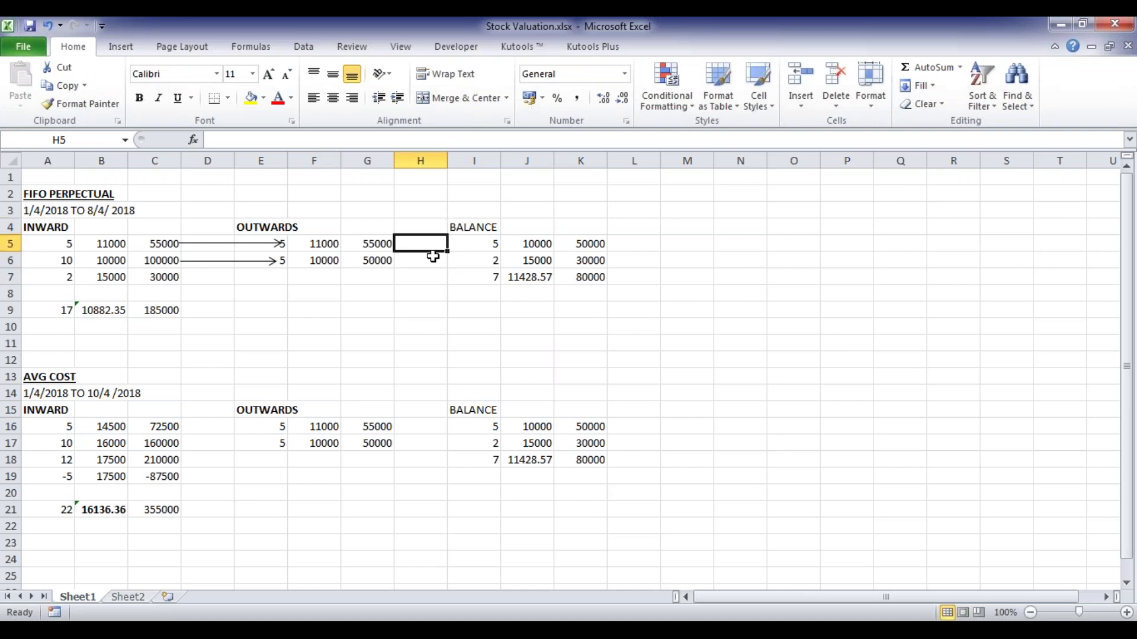
key(Right)
key(Left)
key(Left)
key(Left)
key(Left)
key(Left)
key(Left)
key(Left)
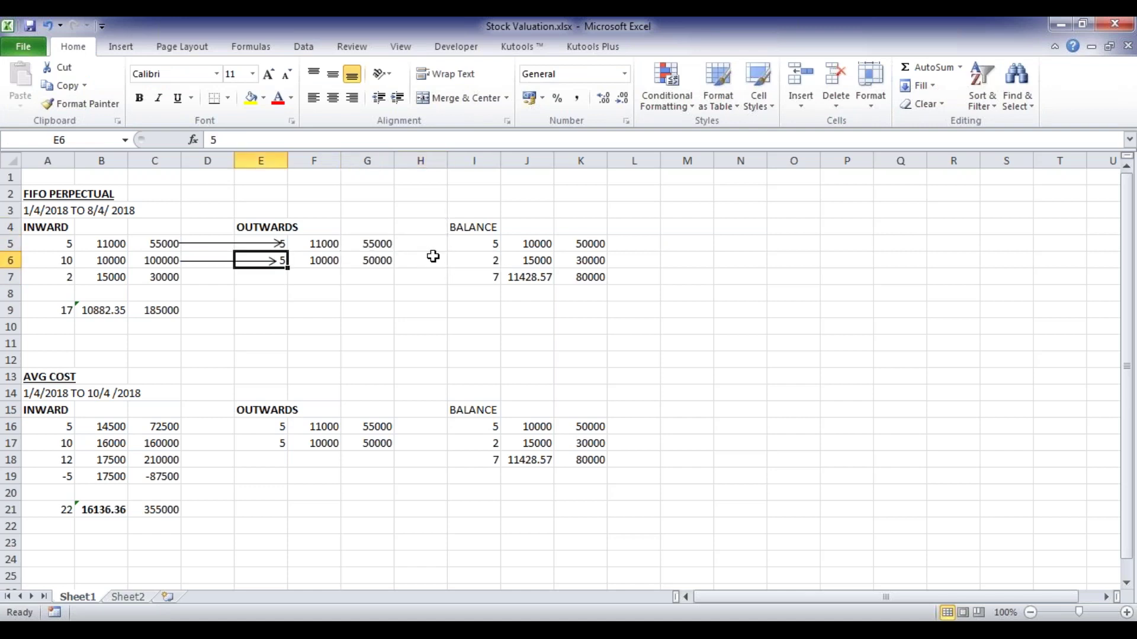
Step: Enter 10 in E9 as the total outward quantity of the FIFO Perpetual table
key(Down)
key(Down)
key(Left)
key(Down)
key(Down)
key(Up)
key(Right)
key(Right)
key(Right)
key(Right)
key(Left)
key(Left)
key(Left)
key(Left)
key(Right)
key(Right)
key(Right)
key(Right)
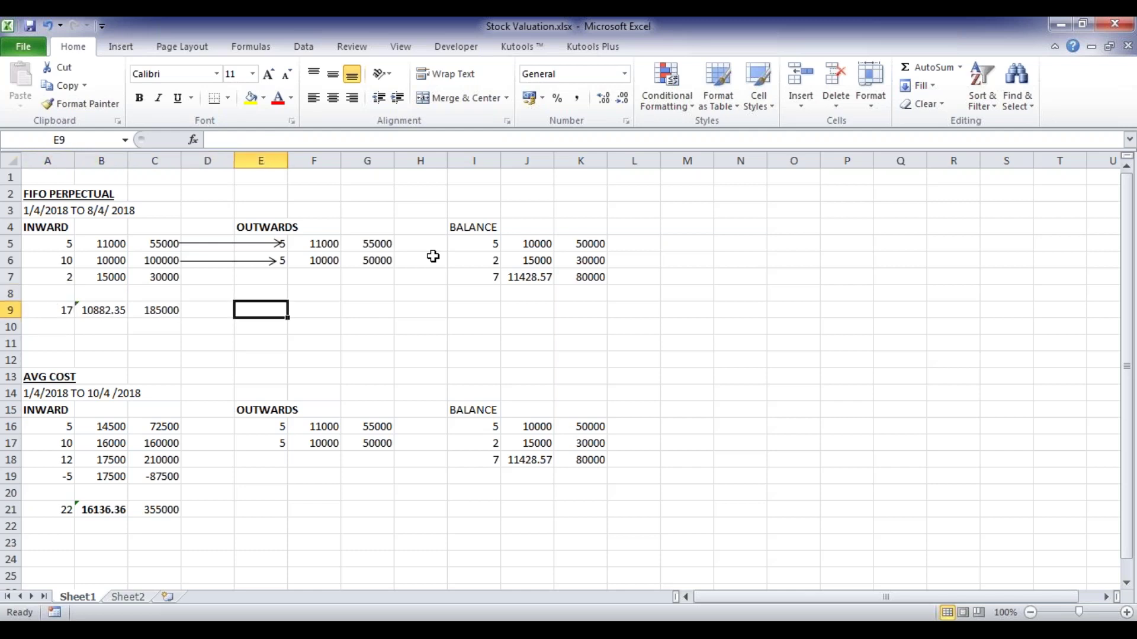
text(10)
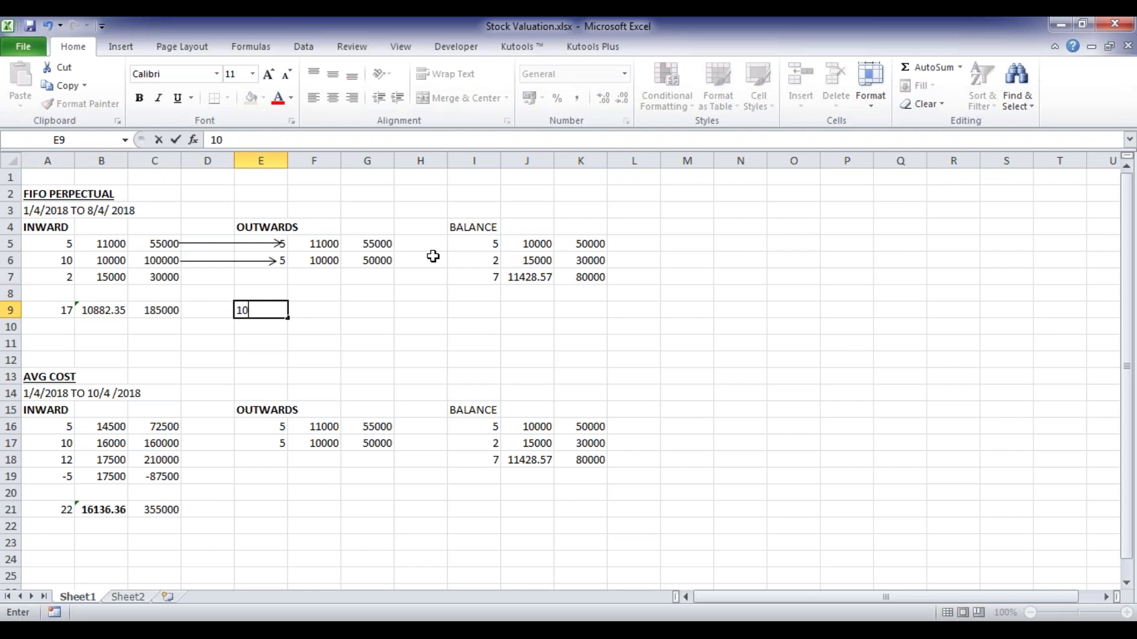
key(Return)
Step: Make the total balance quantity in I7 bold
key(Up)
key(Right)
key(Right)
key(Right)
key(Right)
key(Up)
key(Up)
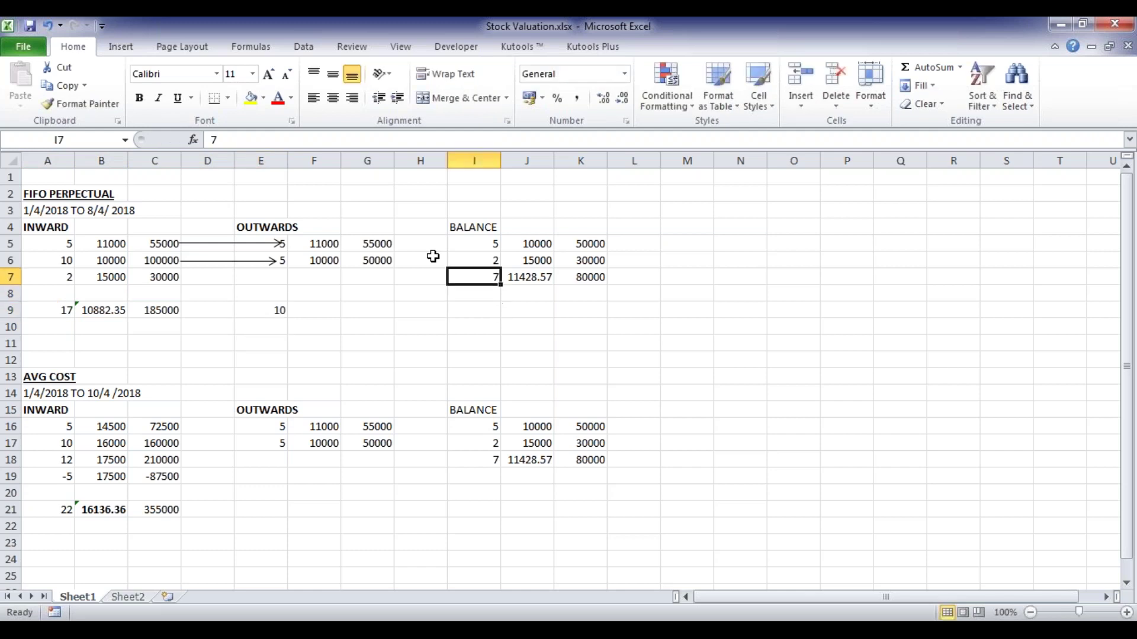
key(ctrl+b)
Step: Compare the balance quantity in I5 with the outward quantities and the inward quantity in A6
key(Up)
key(Up)
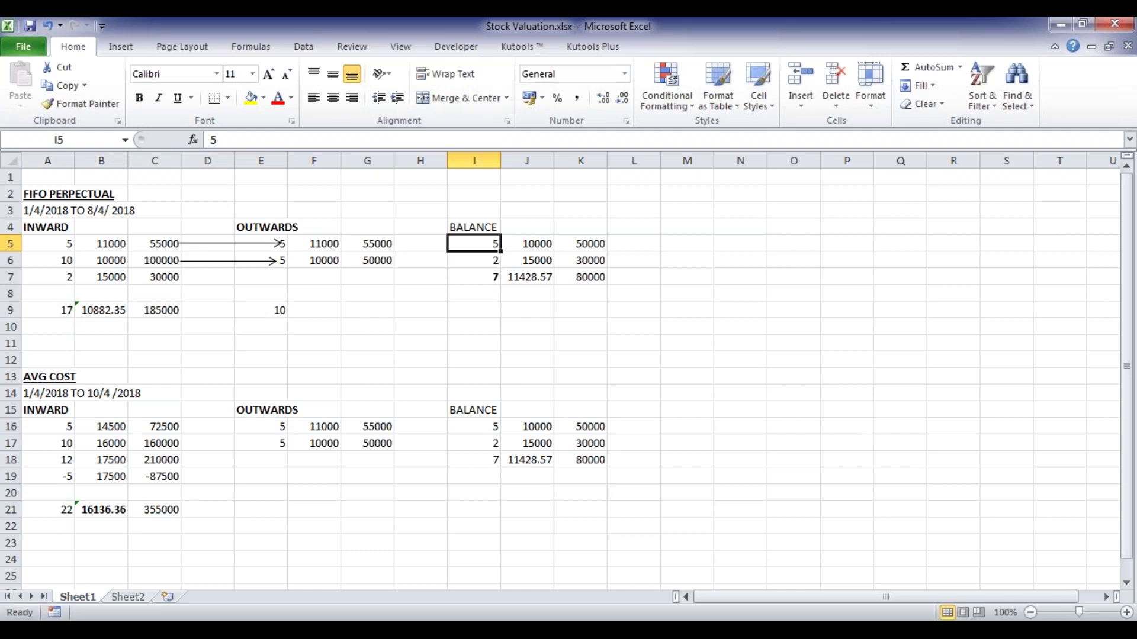
key(Down)
key(Up)
key(Left)
key(Left)
key(Left)
key(Left)
key(Down)
key(Left)
key(Left)
key(Left)
key(Left)
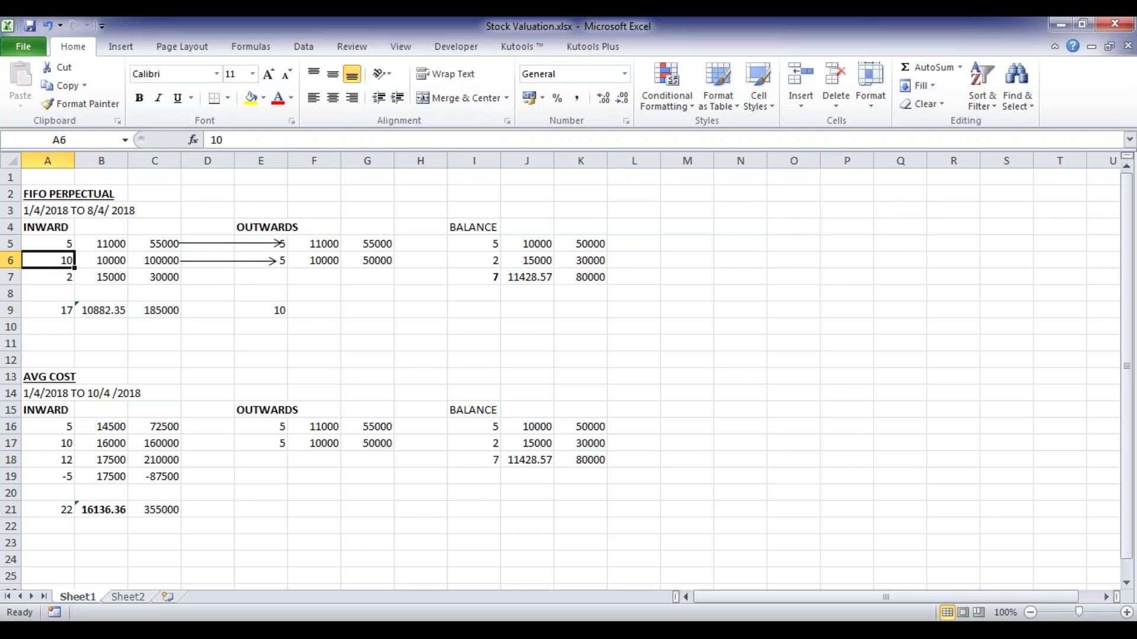
Step: Check the balance rates and values in rows 5 to 7 against the inward quantity and rate in row 7
click(521, 246)
key(Right)
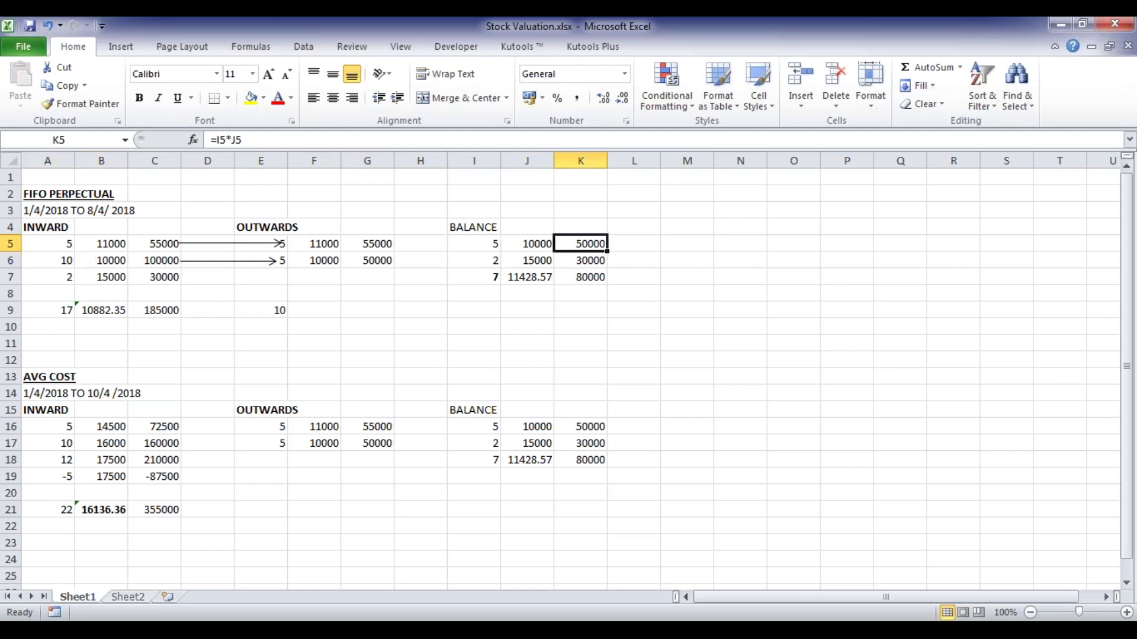
click(526, 261)
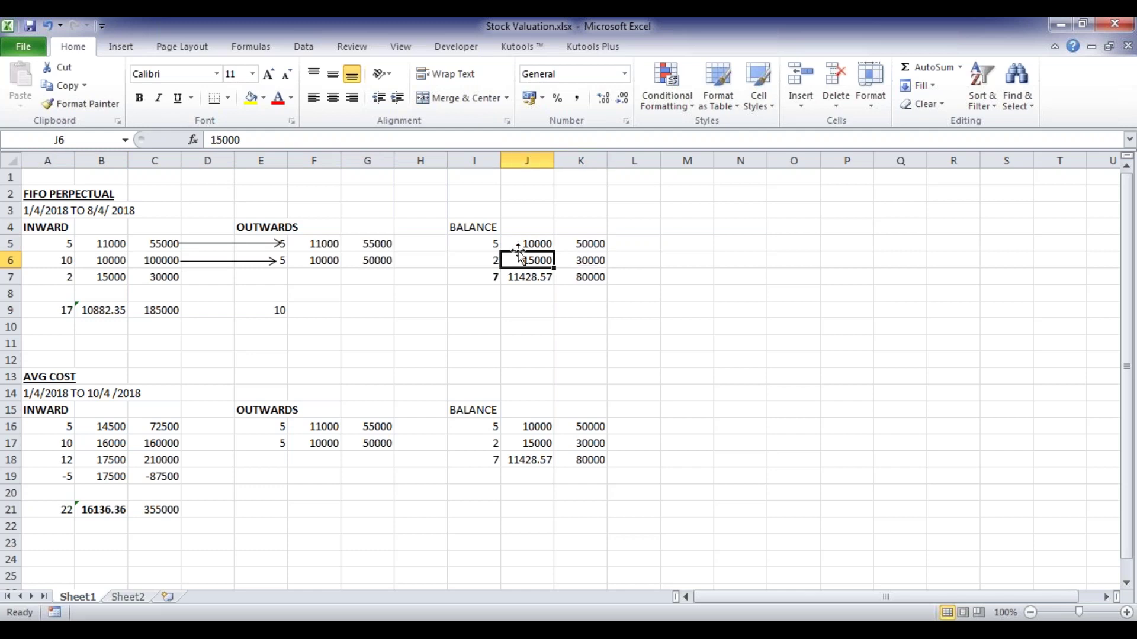
click(103, 282)
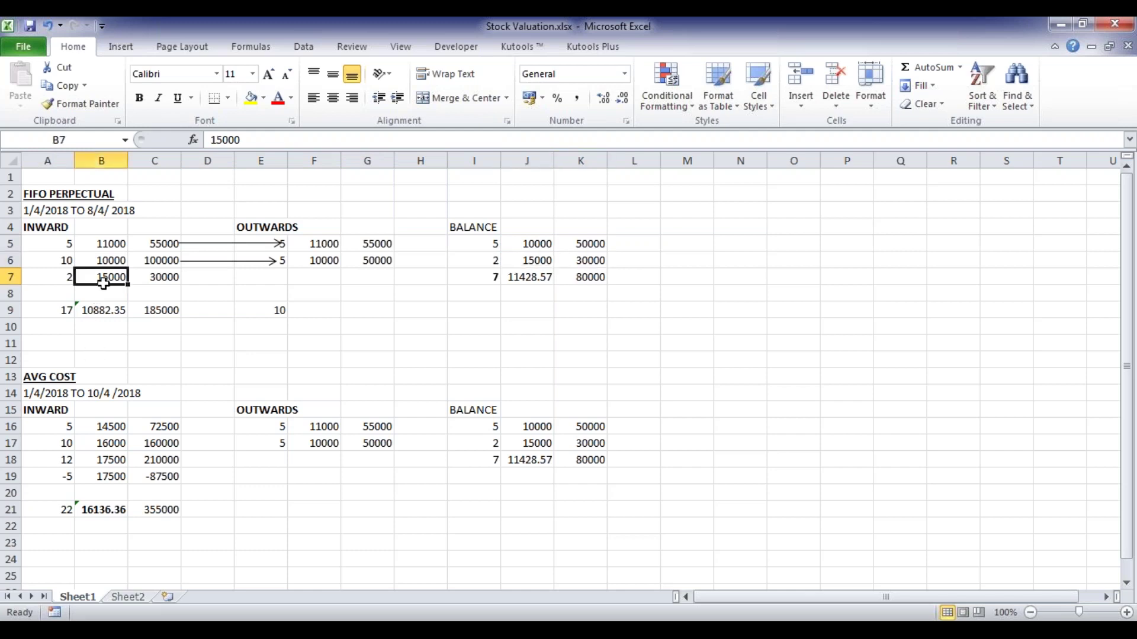
click(62, 283)
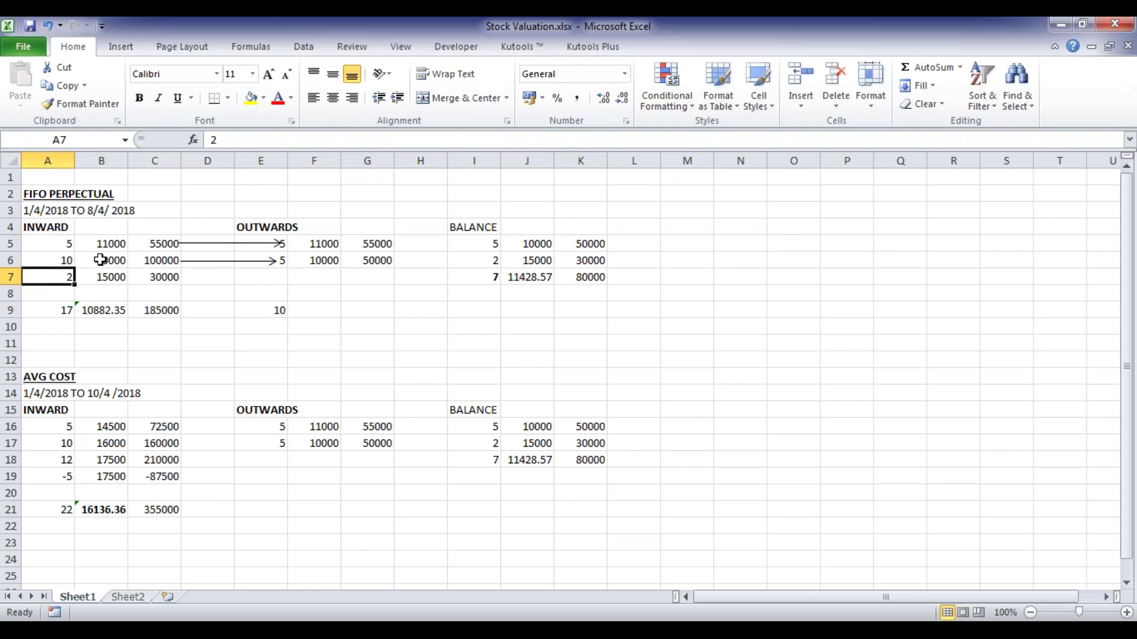
click(499, 262)
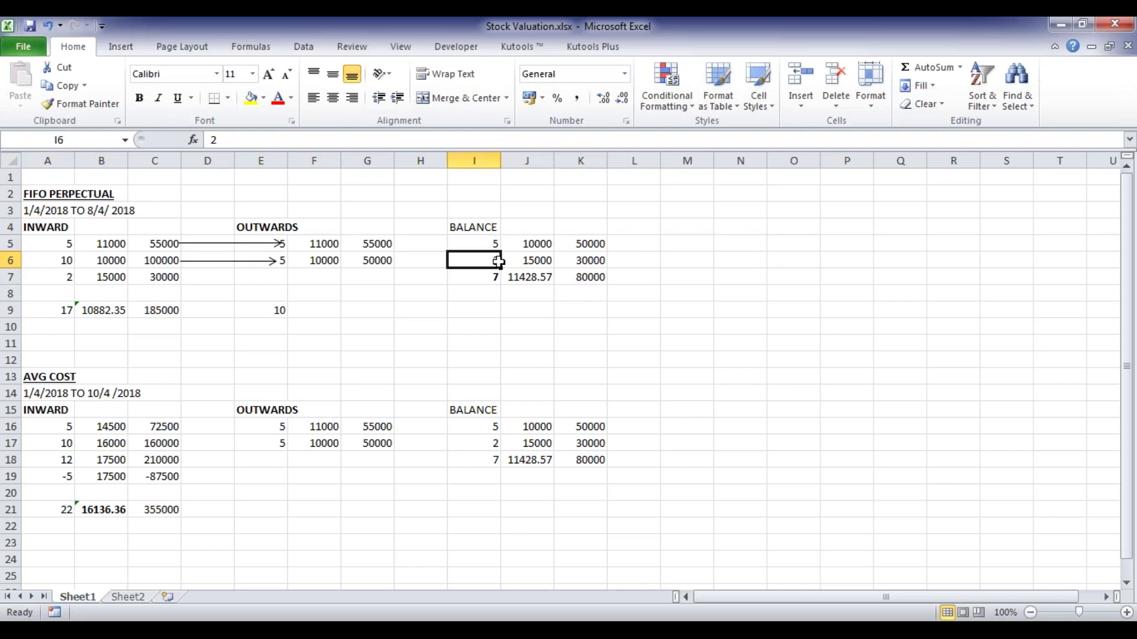
click(580, 261)
click(580, 277)
key(F2)
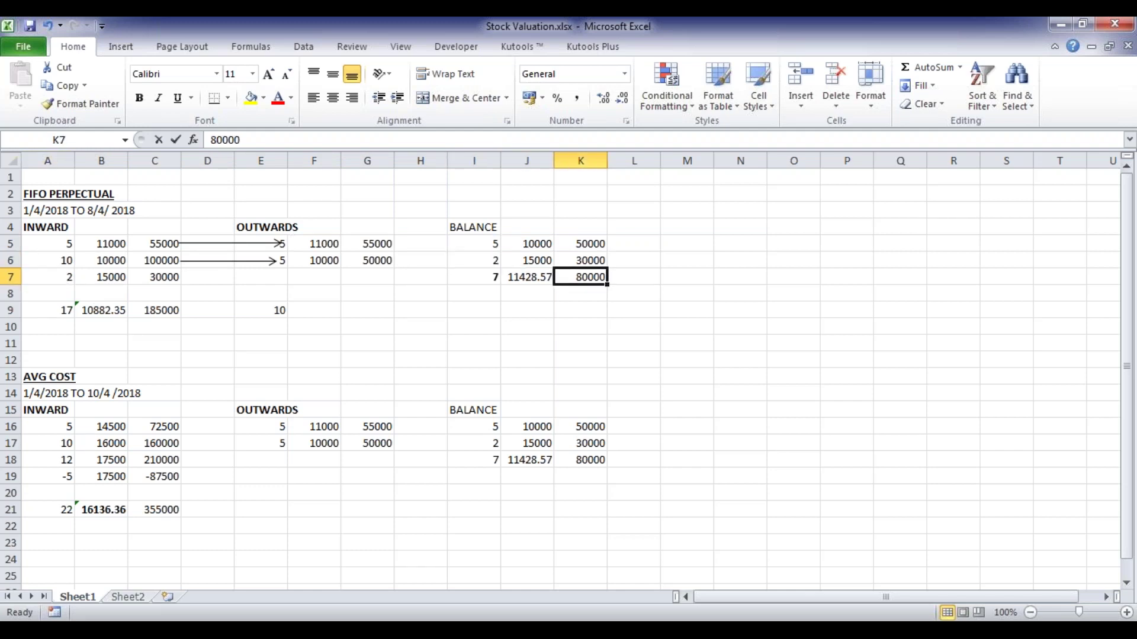
key(F2)
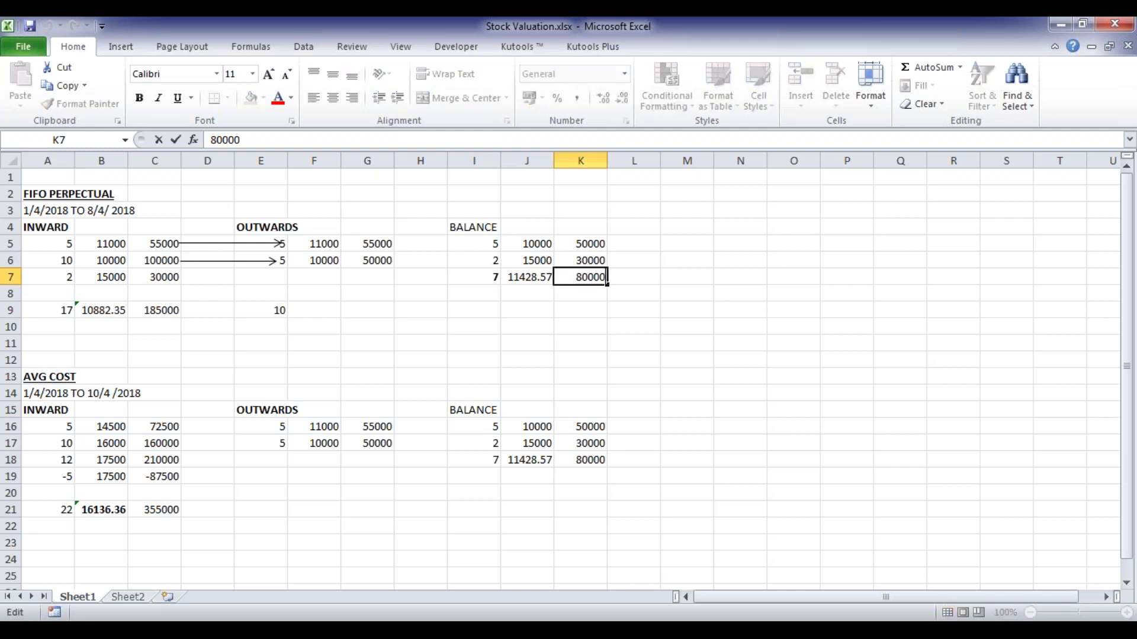
click(527, 277)
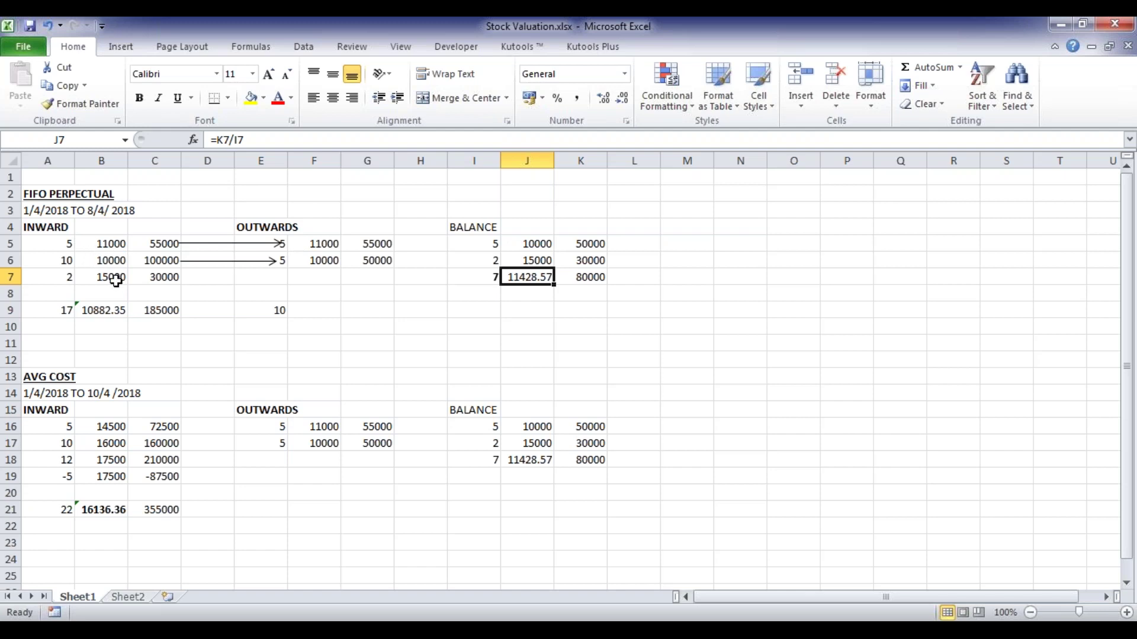
Step: Compare the balance rates in J5:J6 with the inward quantities in A6:A7, and review the total balance value and average rate in row 7
click(497, 248)
key(Right)
key(Down)
key(Down)
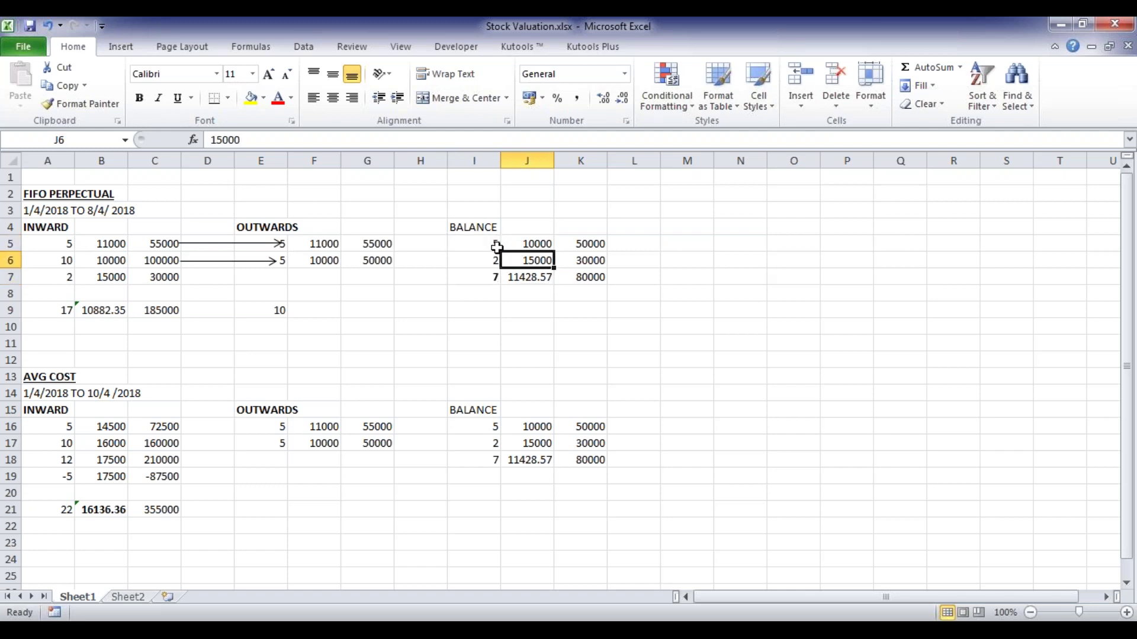
key(Up)
key(Up)
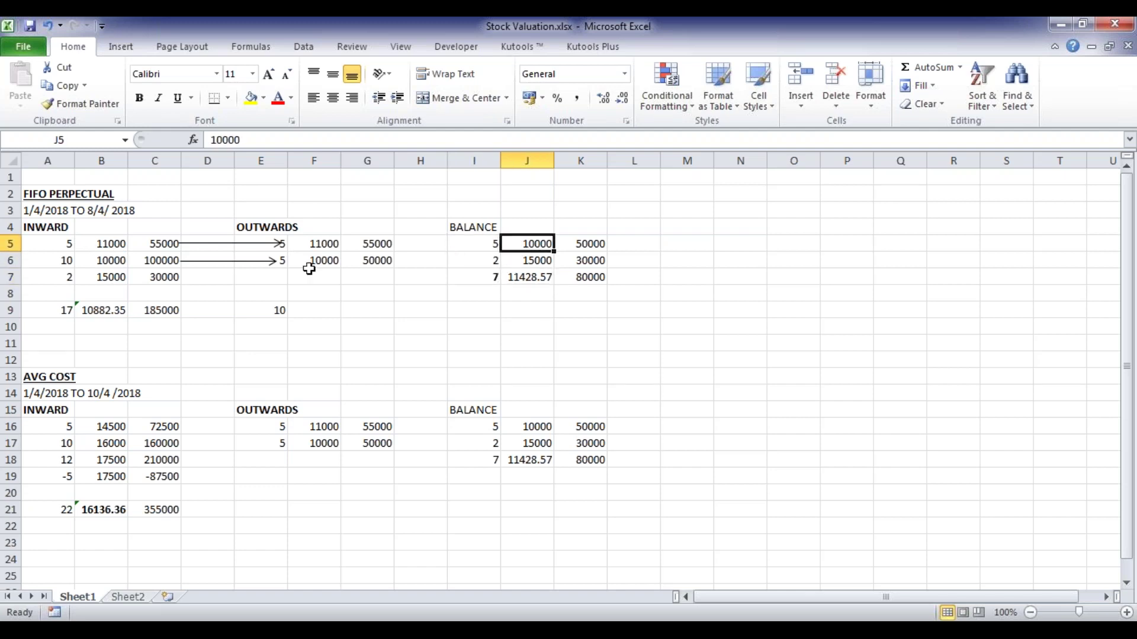
click(58, 270)
click(58, 260)
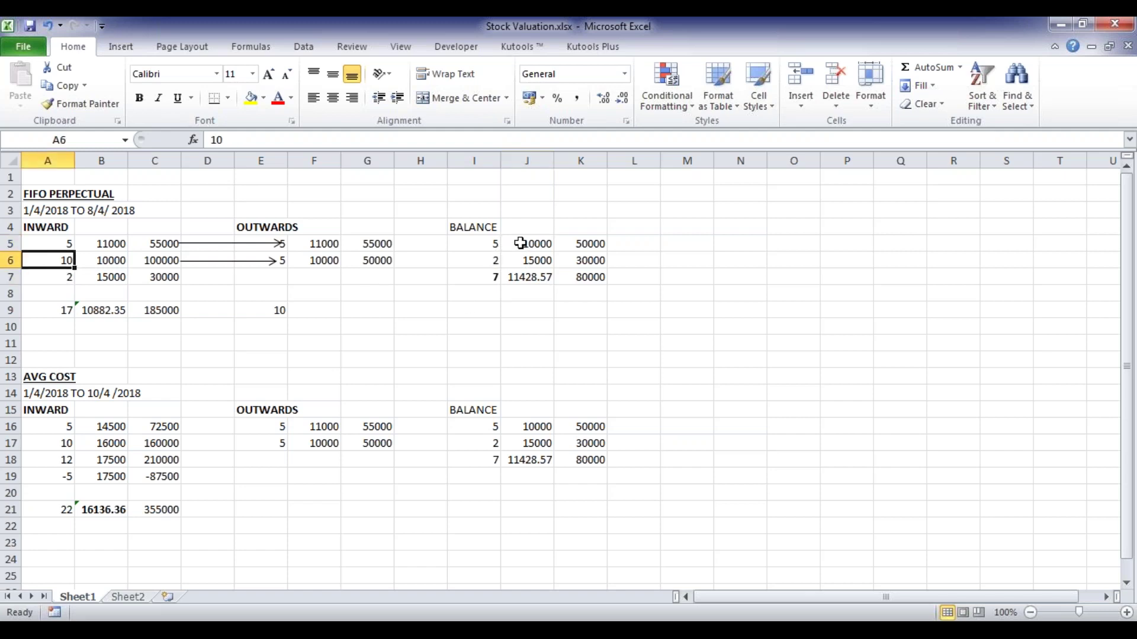
click(540, 239)
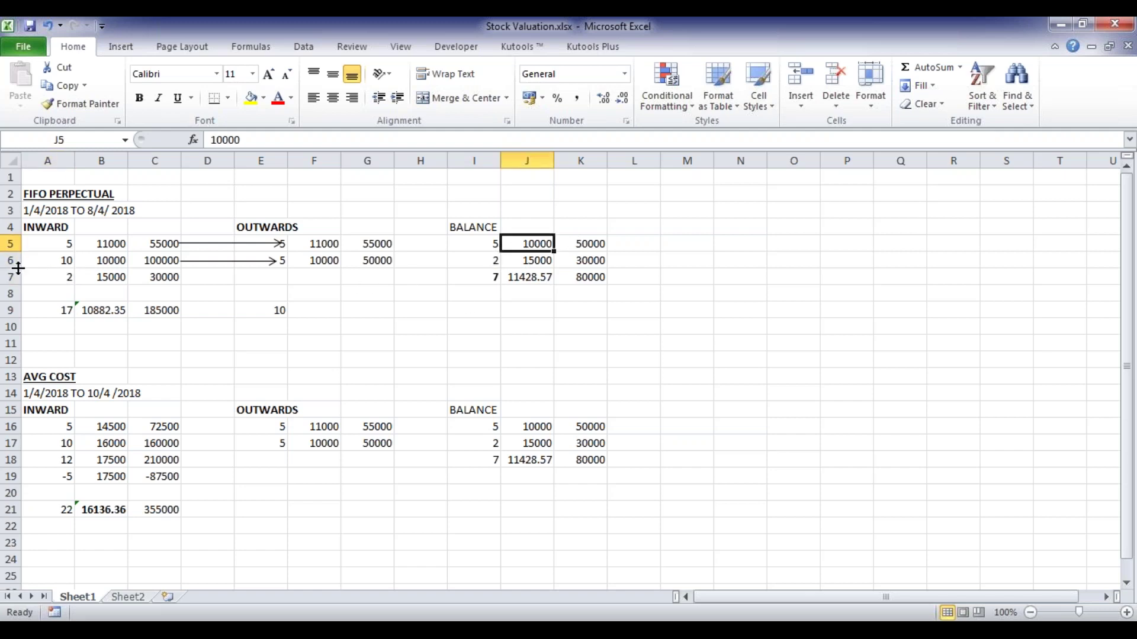
click(43, 278)
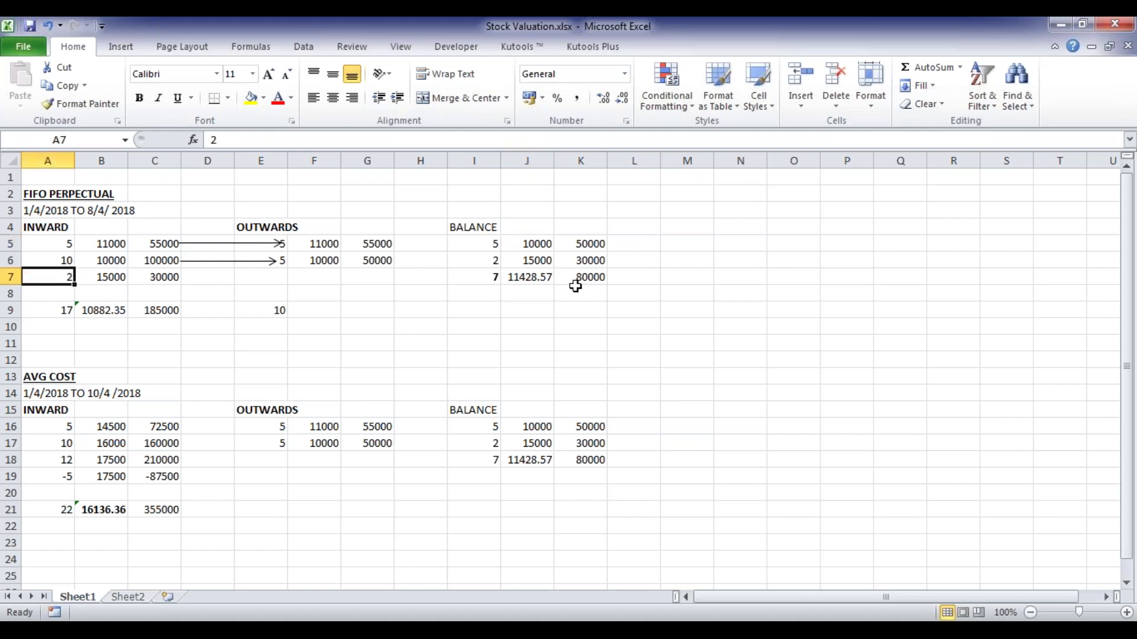
click(533, 256)
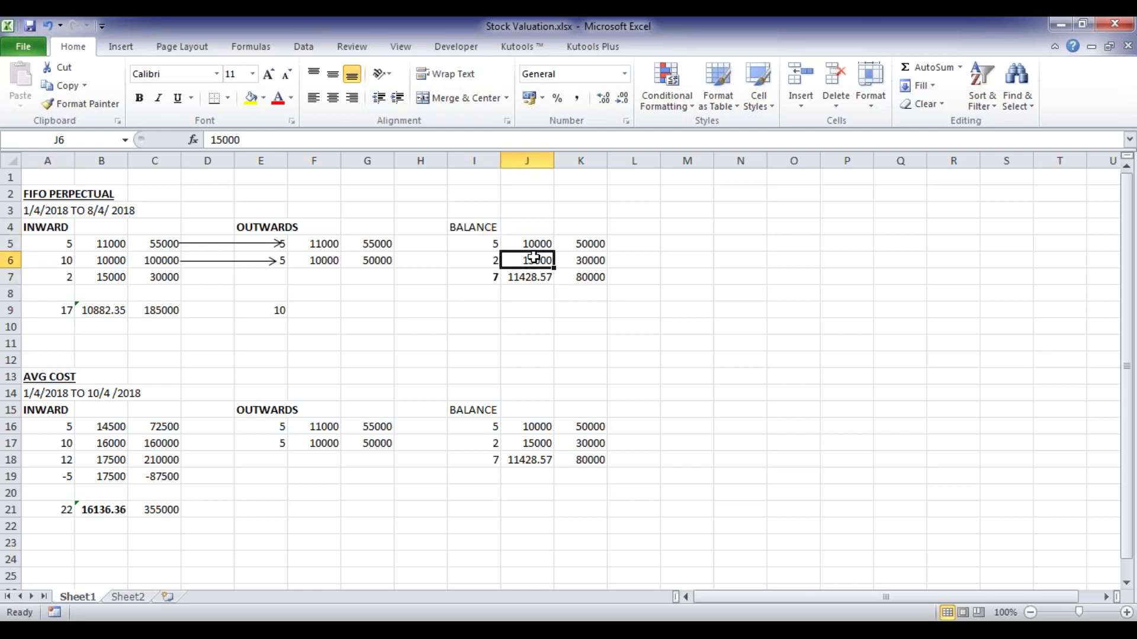
click(533, 276)
click(592, 279)
click(524, 279)
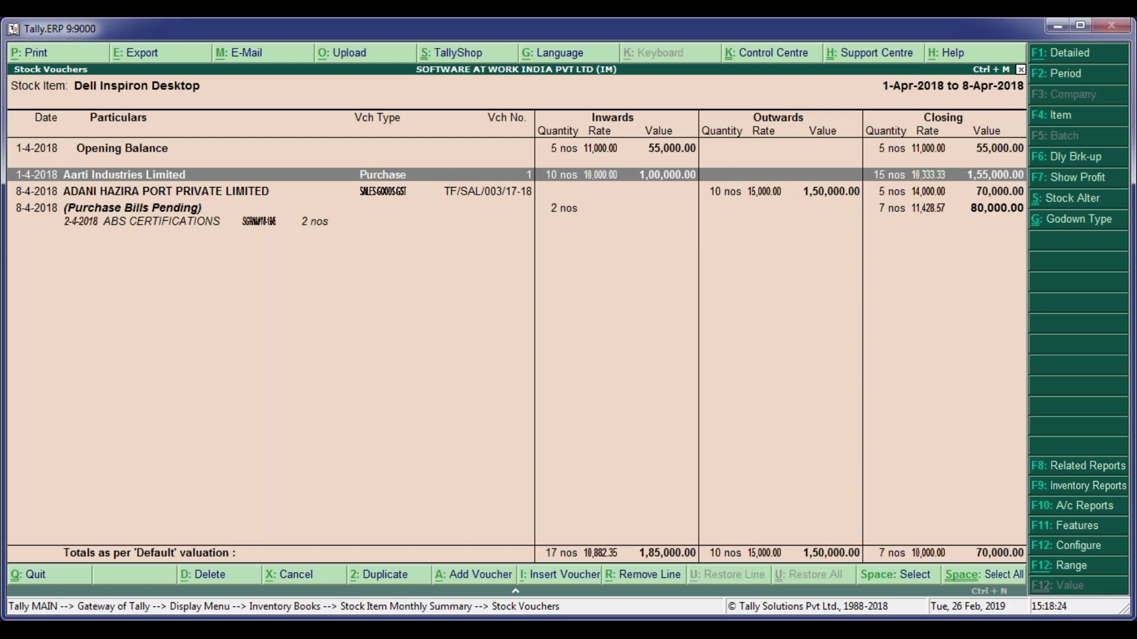
Step: Switch to Tally and set the end of the Dell Inspiron Desktop stock voucher period to 30.4
click(933, 213)
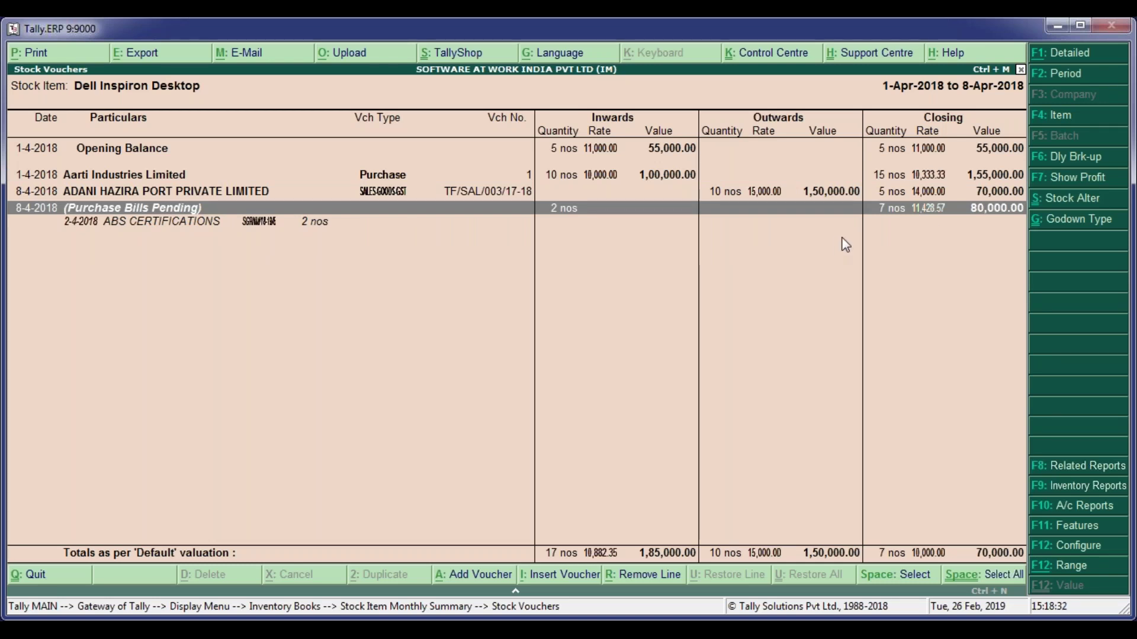
key(F2)
text(30.4)
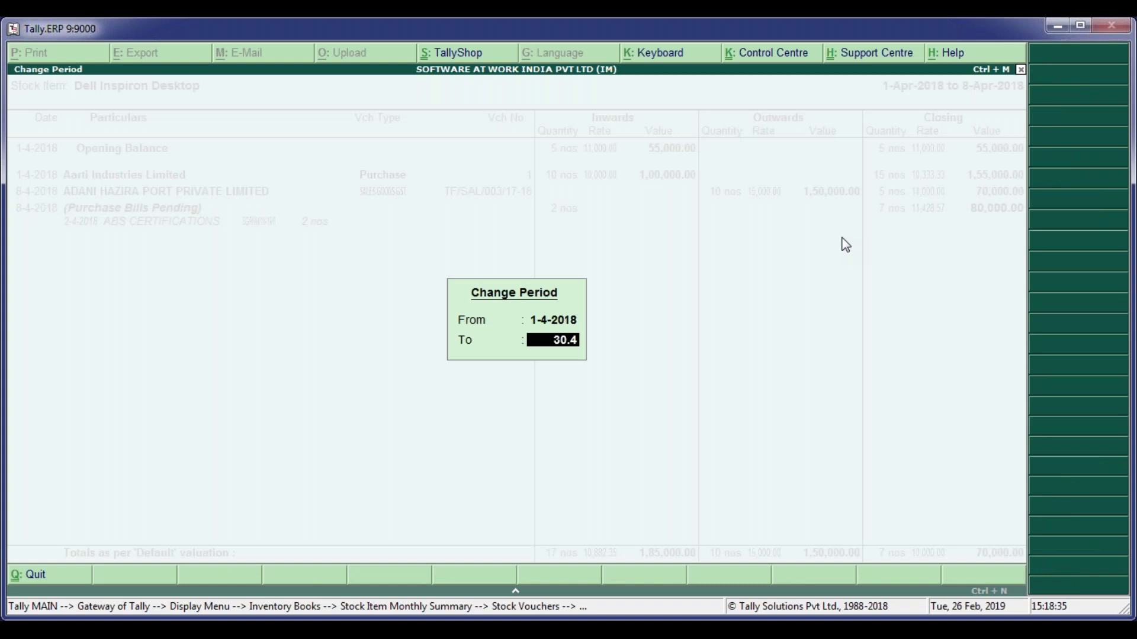
key(Return)
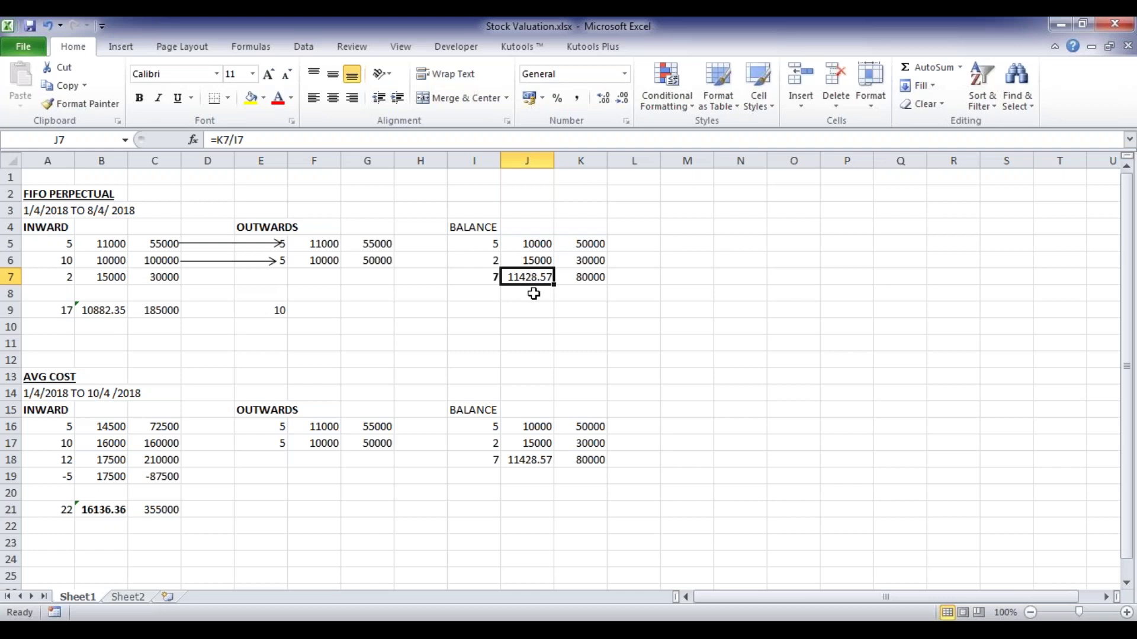
Step: Return to the Excel sheet and make the average balance rate in J7 bold
click(533, 294)
click(532, 279)
key(ctrl+b)
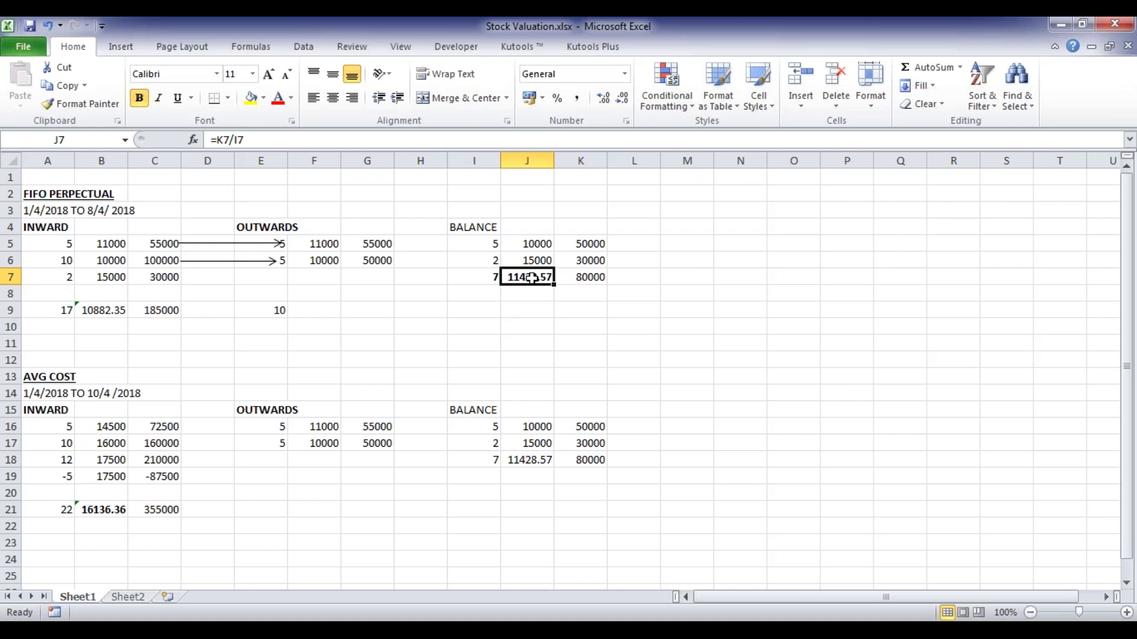
click(47, 251)
key(alt)
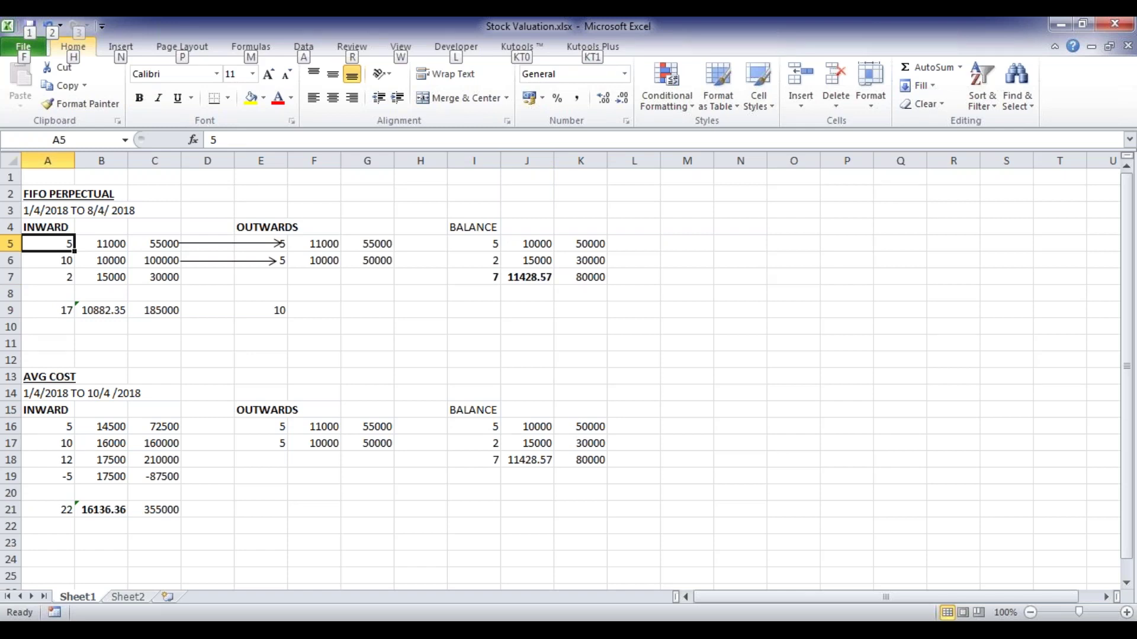
key(Escape)
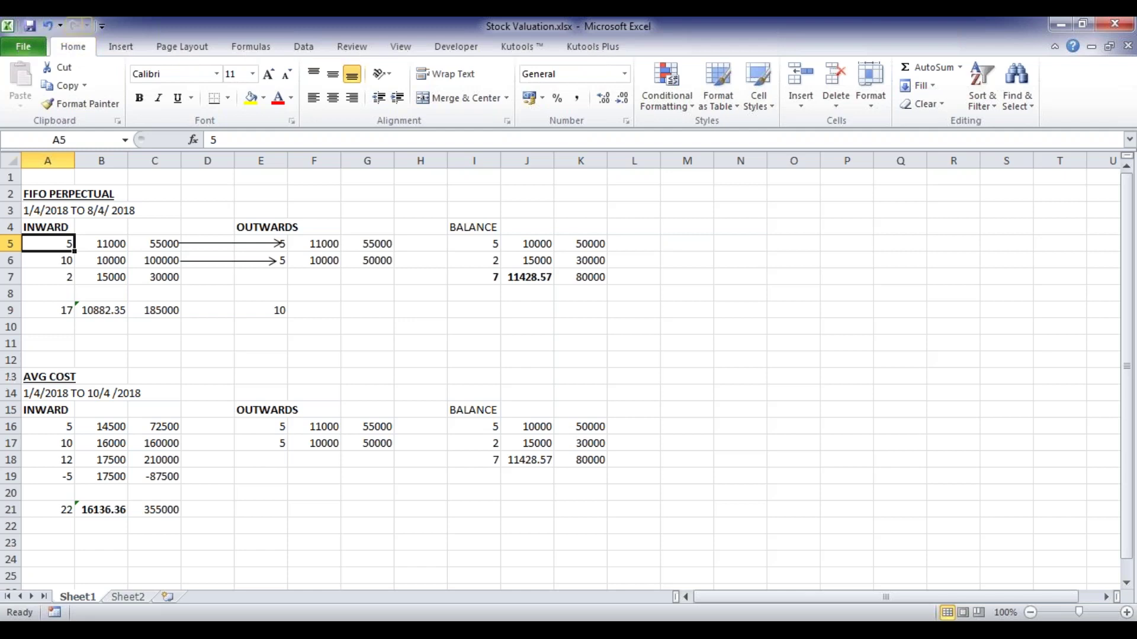
click(11, 377)
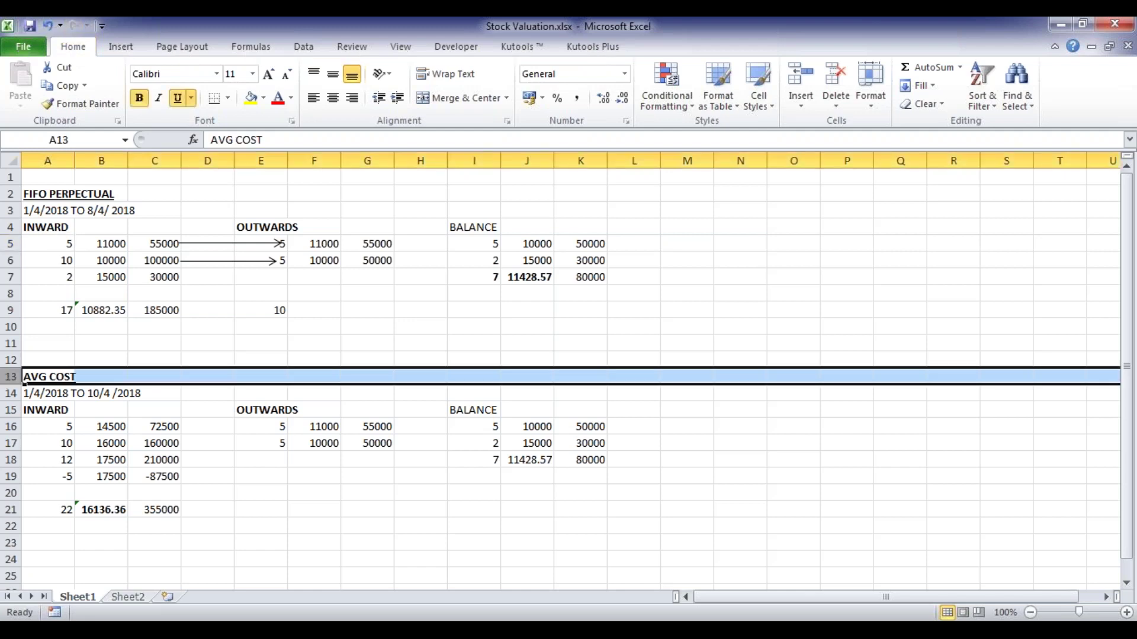
click(47, 311)
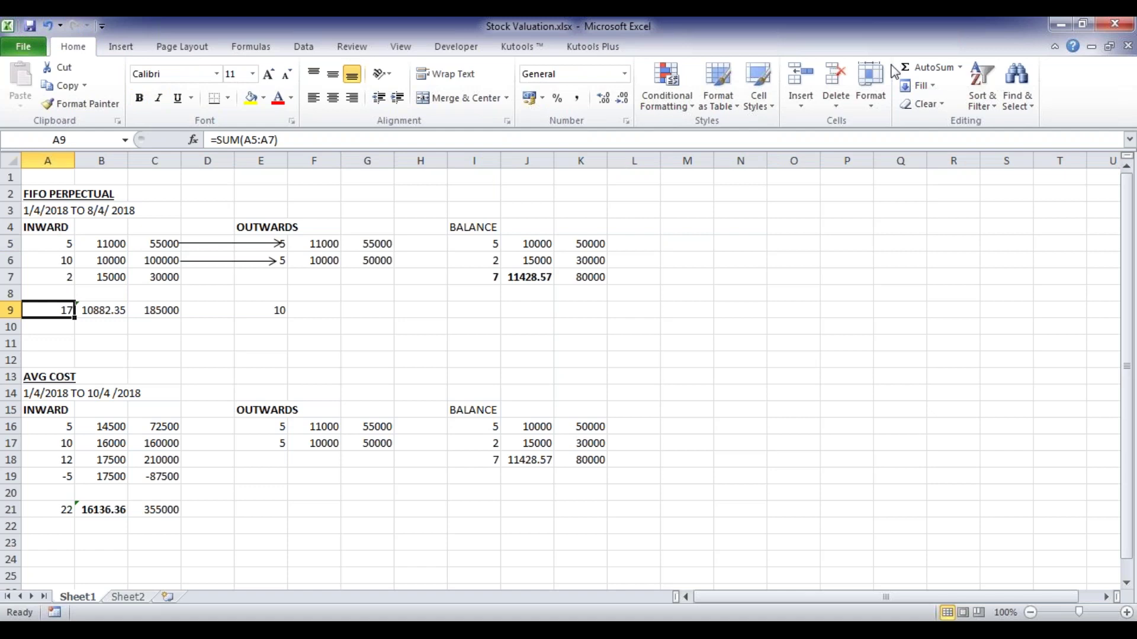
Step: Switch to Tally, leave the Dell Inspiron Desktop stock vouchers, and open the Hardware Products group in the Stock Summary
click(314, 443)
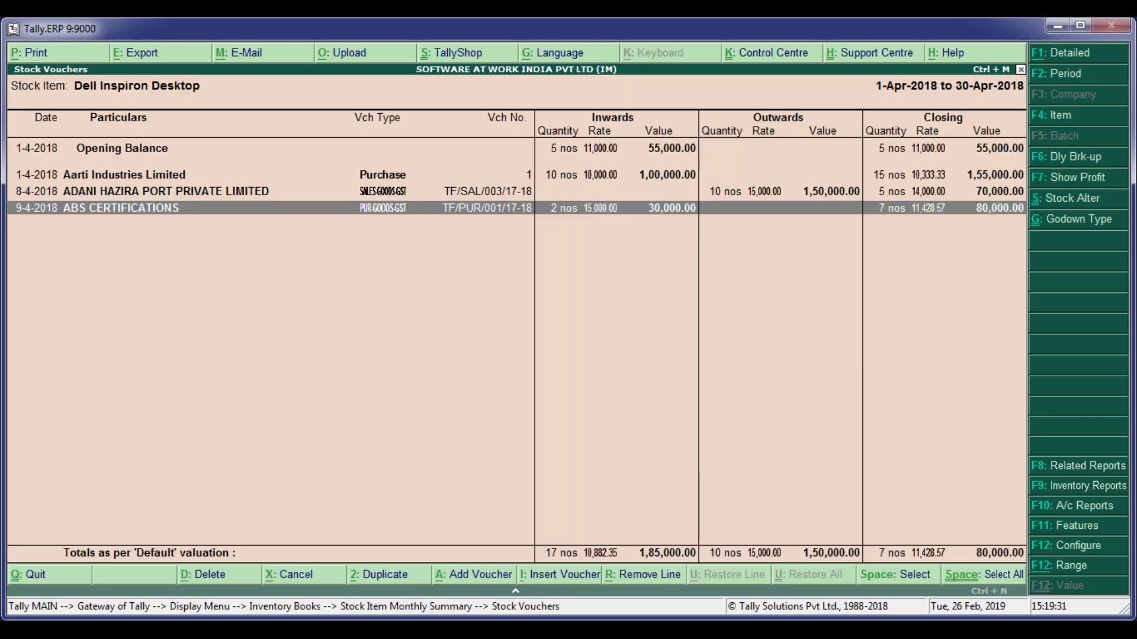
key(Escape)
key(Escape)
key(Escape)
key(Escape)
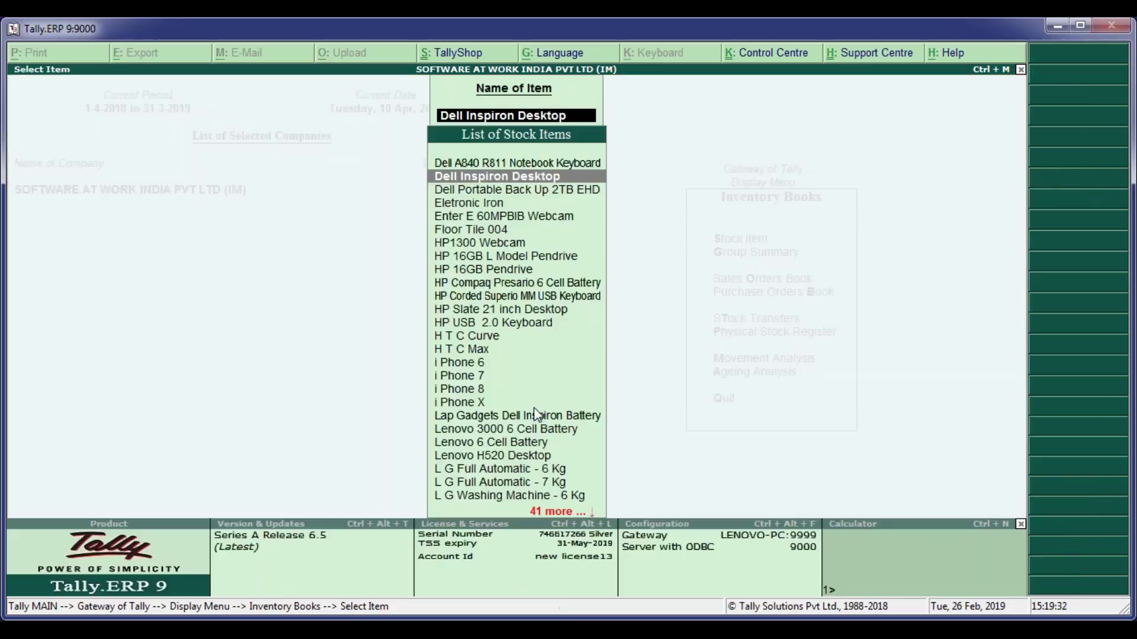
key(s)
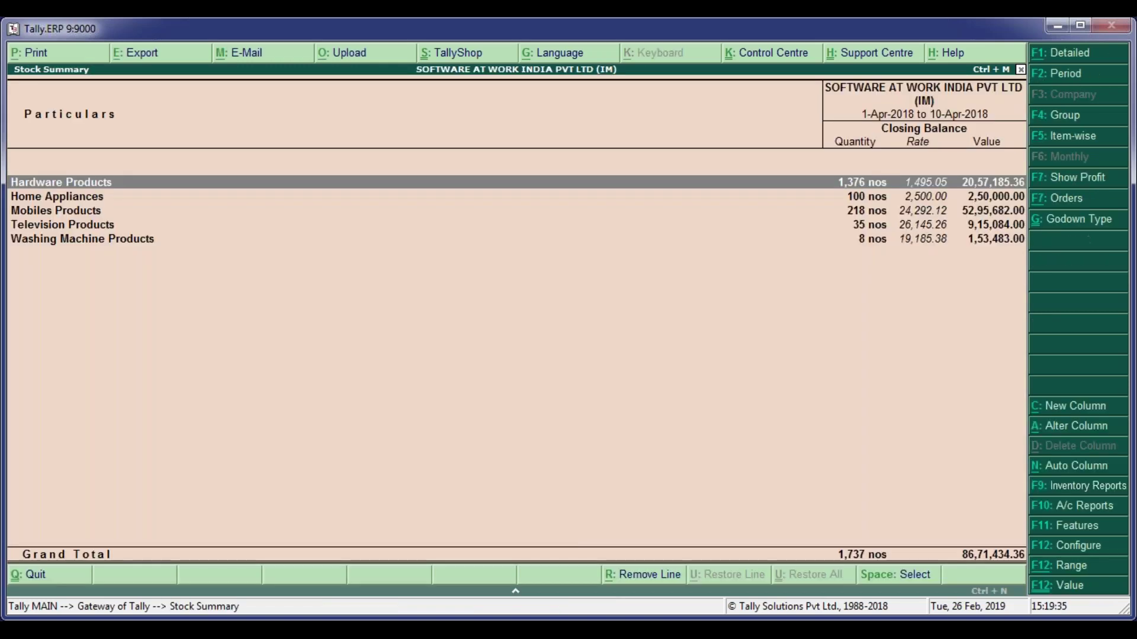
key(Return)
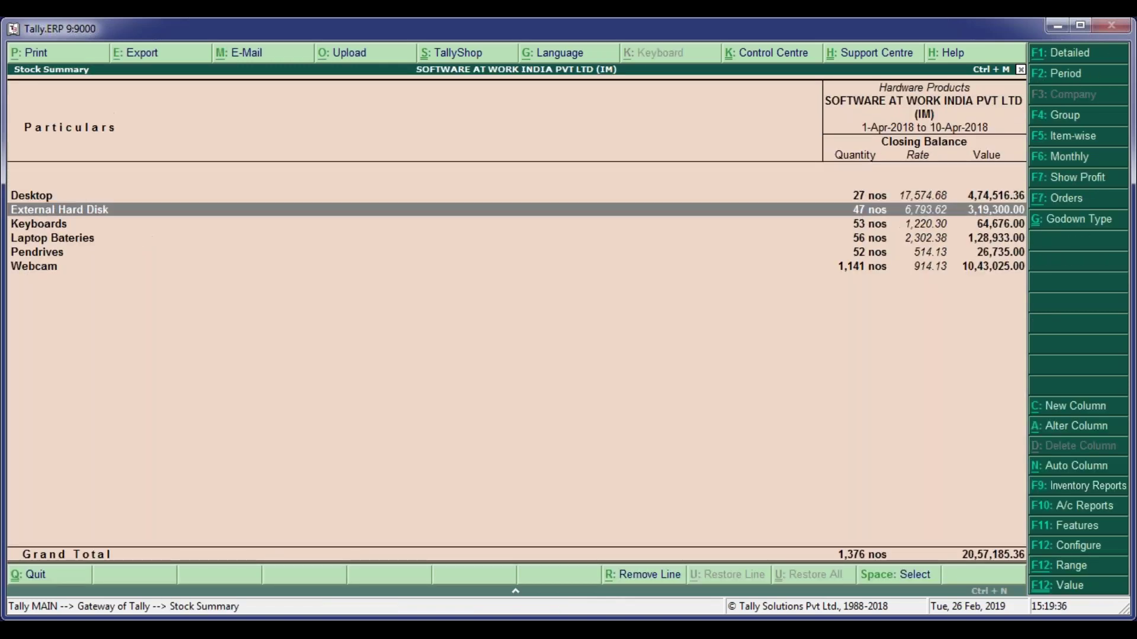
Step: View the Lenovo H520 Desktop's monthly summary in the Desktop stock group, and return to the Gateway of Tally
key(Return)
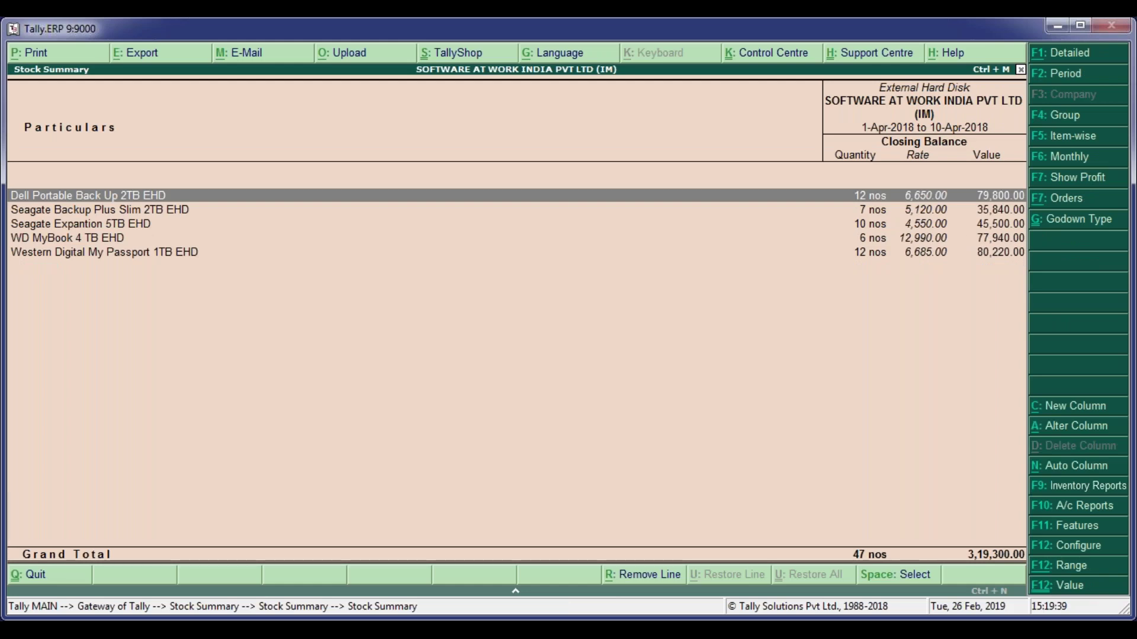
key(Escape)
key(Up)
key(Return)
key(Down)
key(Down)
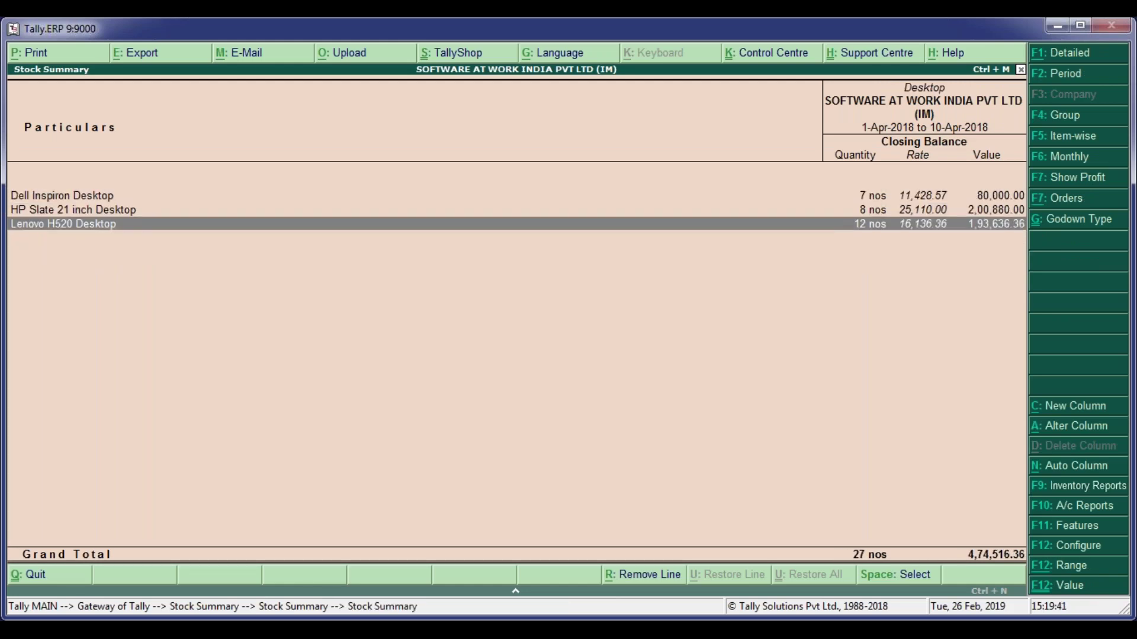
key(Return)
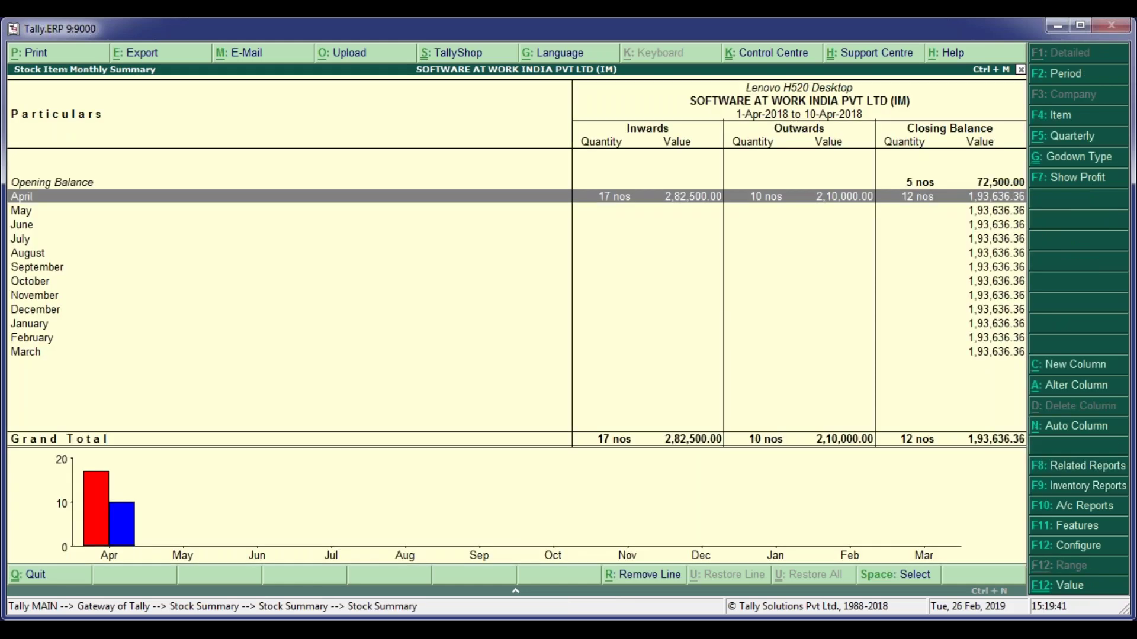
key(Escape)
key(Escape)
key(Escape)
key(Escape)
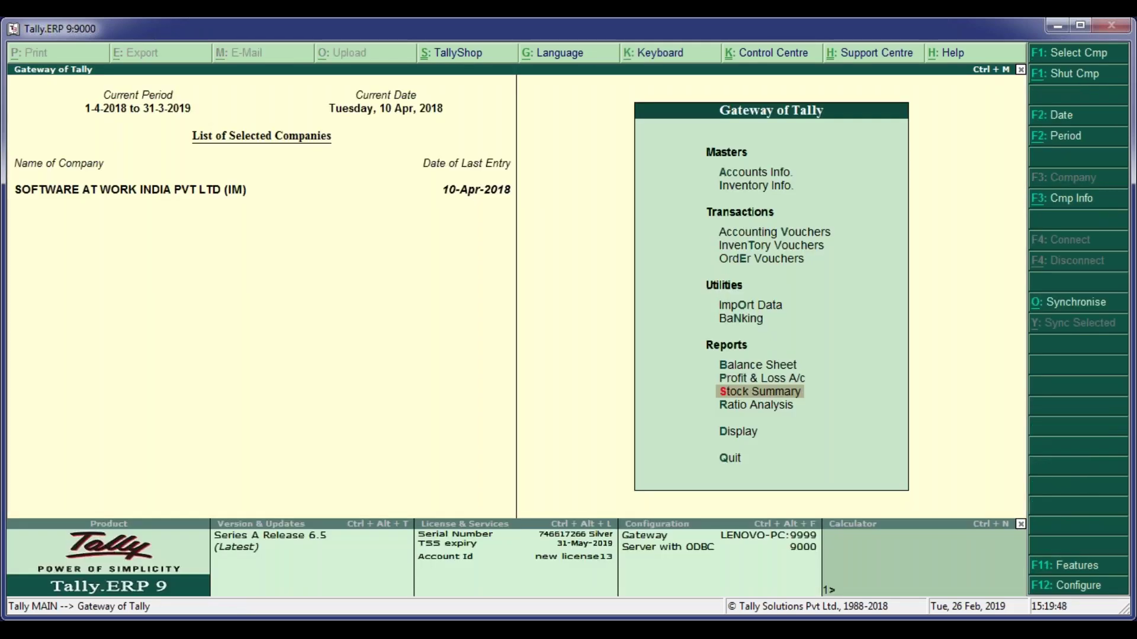
Step: Open the Lenovo H520 Desktop stock item for alteration from the inventory masters
key(i)
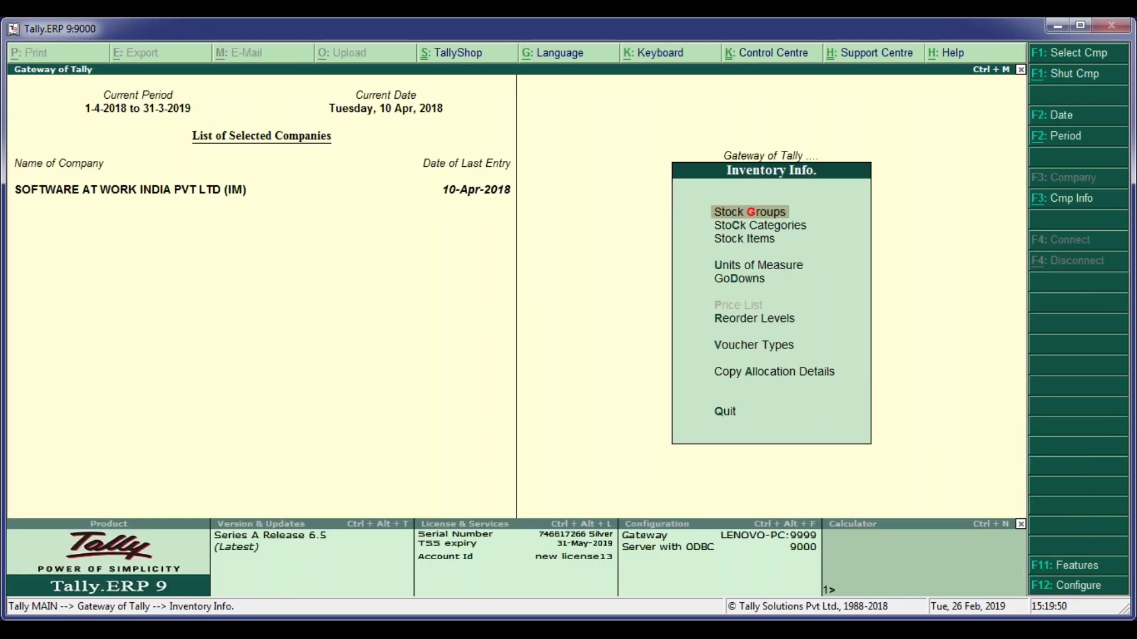
key(Down)
key(Down)
key(Return)
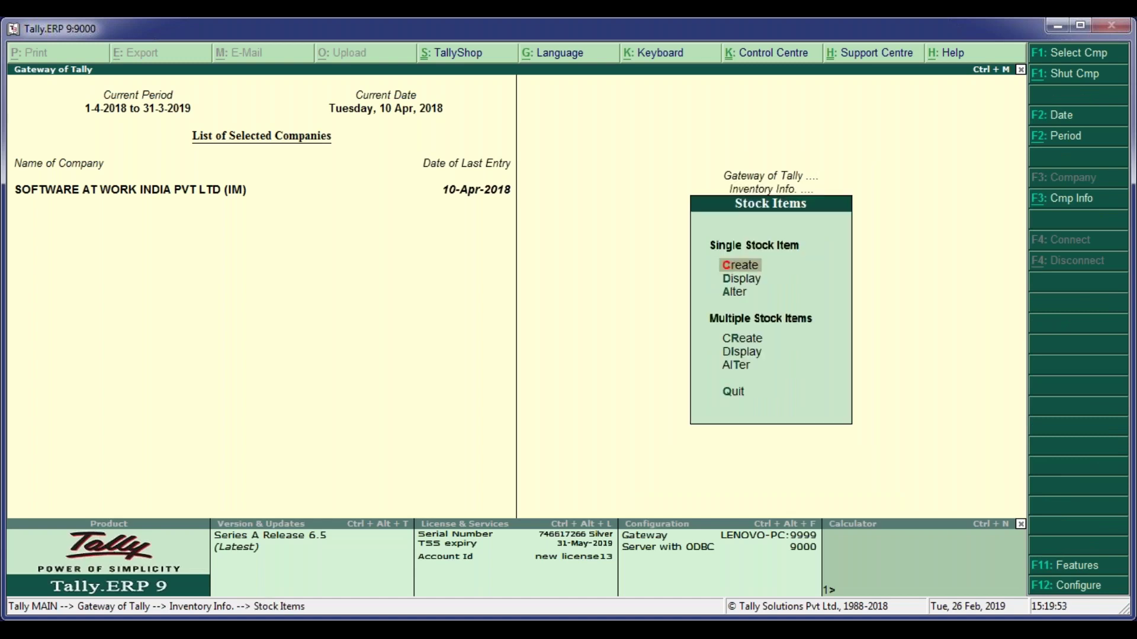
text(d)
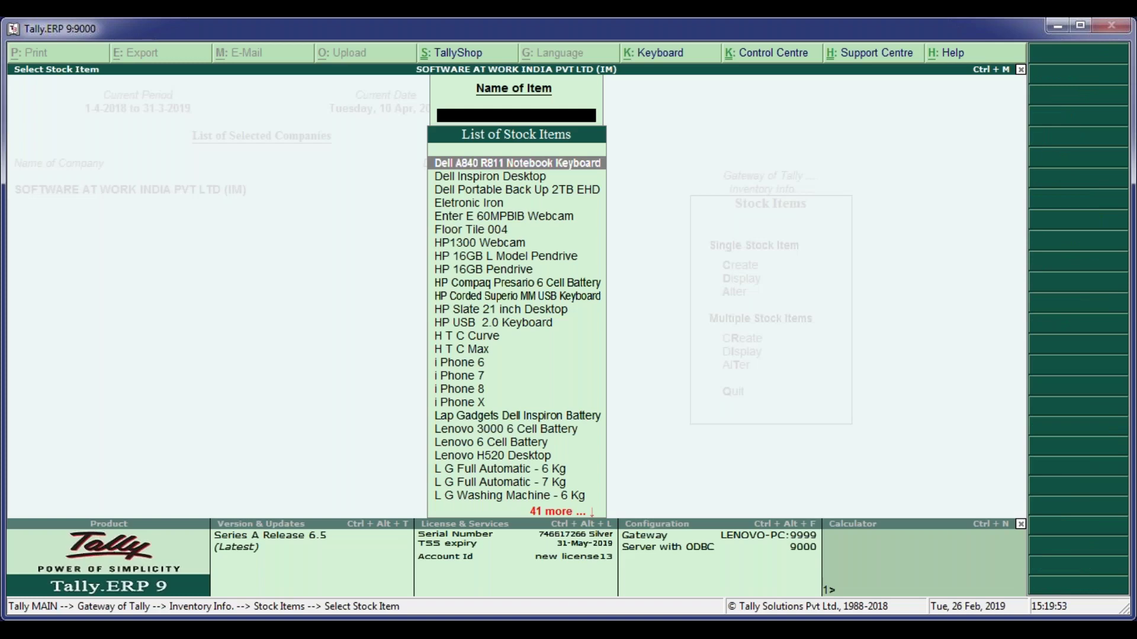
text(Len)
key(Down)
key(Down)
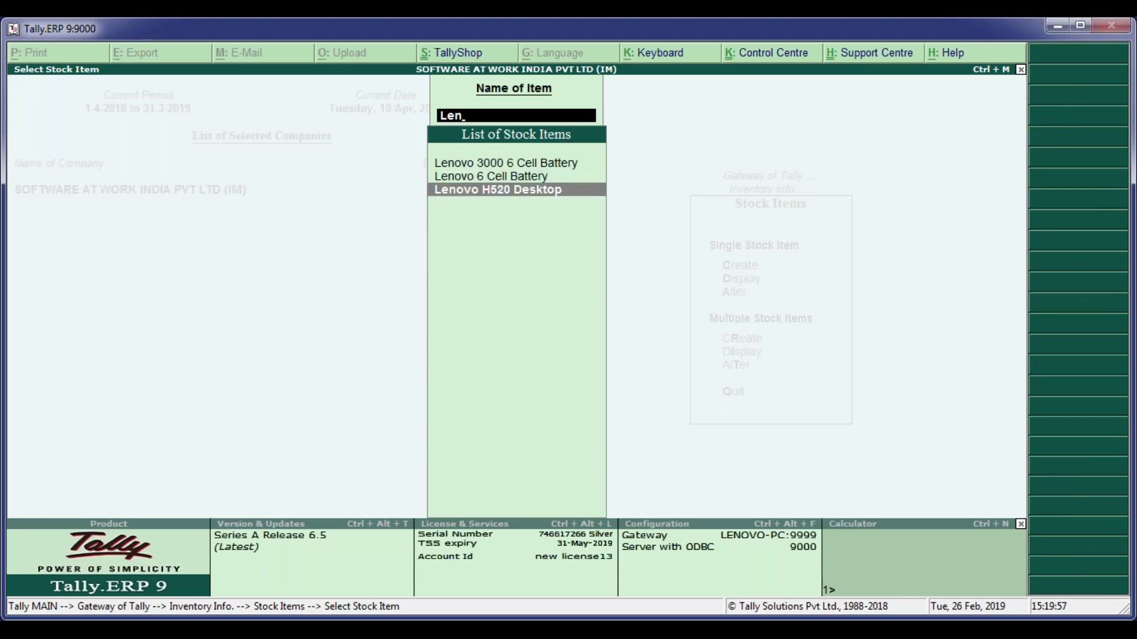
key(Return)
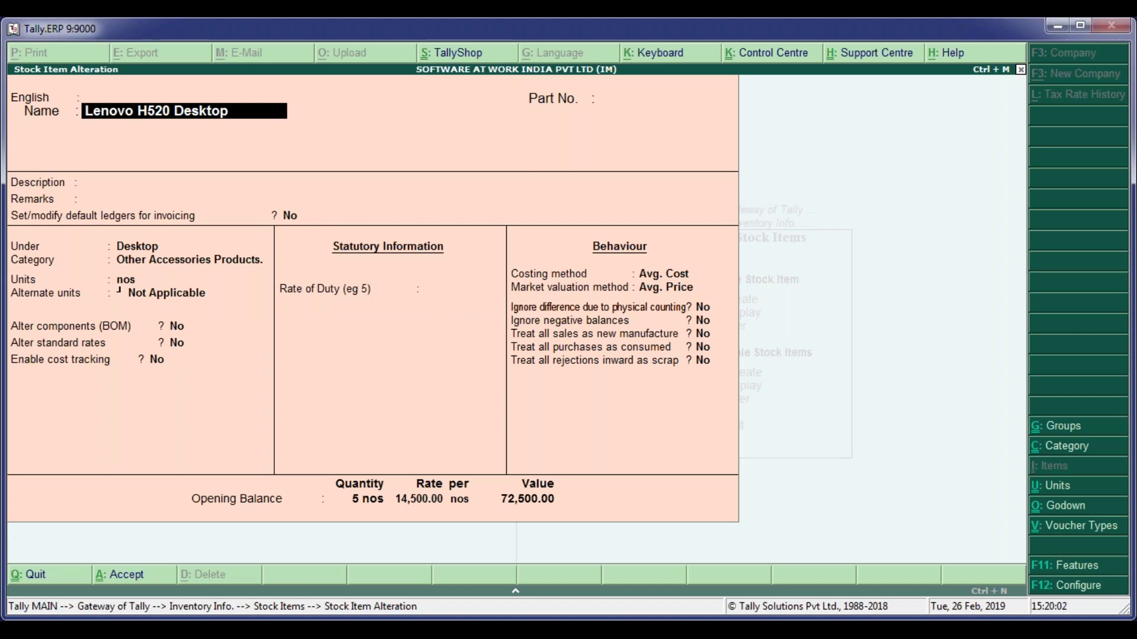
Step: Go through the Lenovo H520 Desktop master's fields up to the Costing method and review the method set there
key(Return)
key(Return)
key(Return)
key(Return)
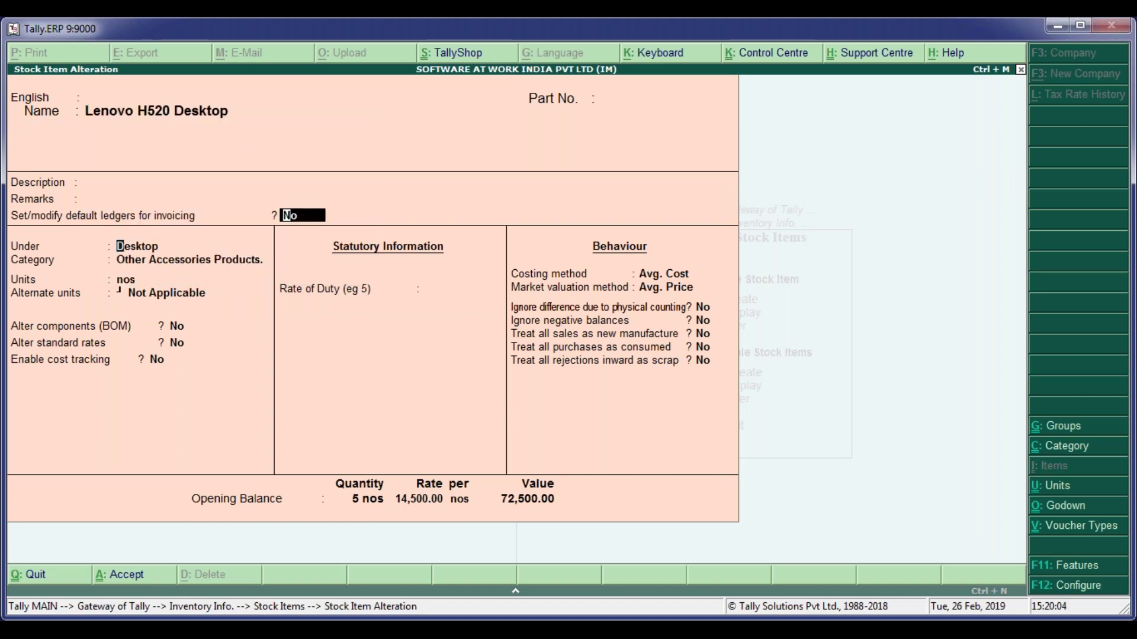
key(Return)
key(Return)
key(Return)
key(Return)
key(Return)
key(Return)
key(Return)
key(Return)
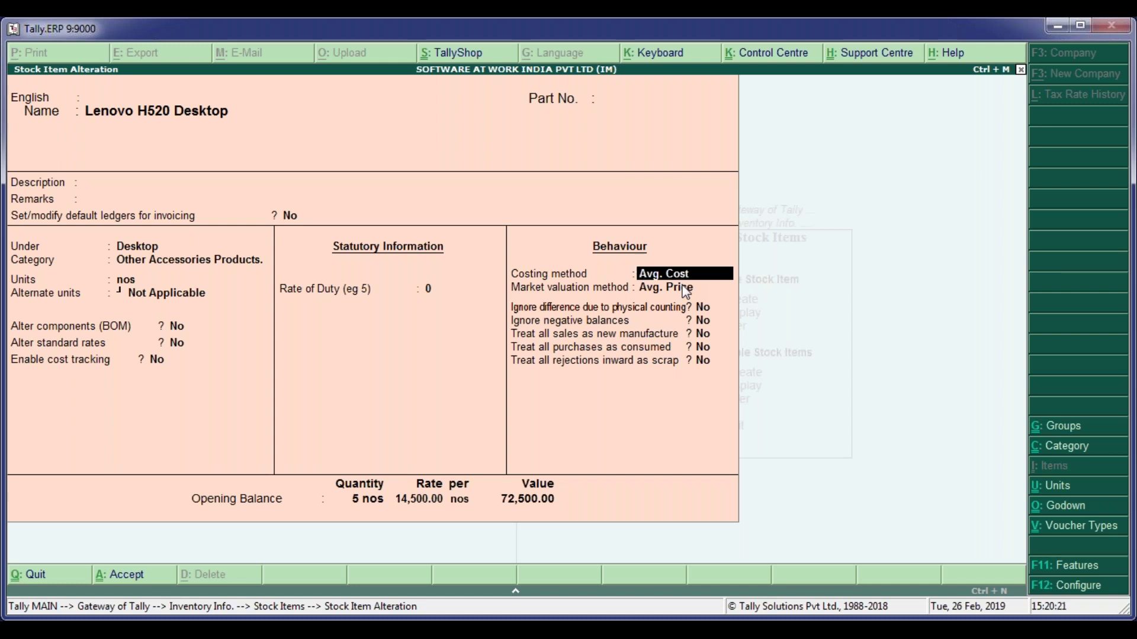
Step: Leave the stock item alteration without changes and return to the Gateway of Tally
key(Escape)
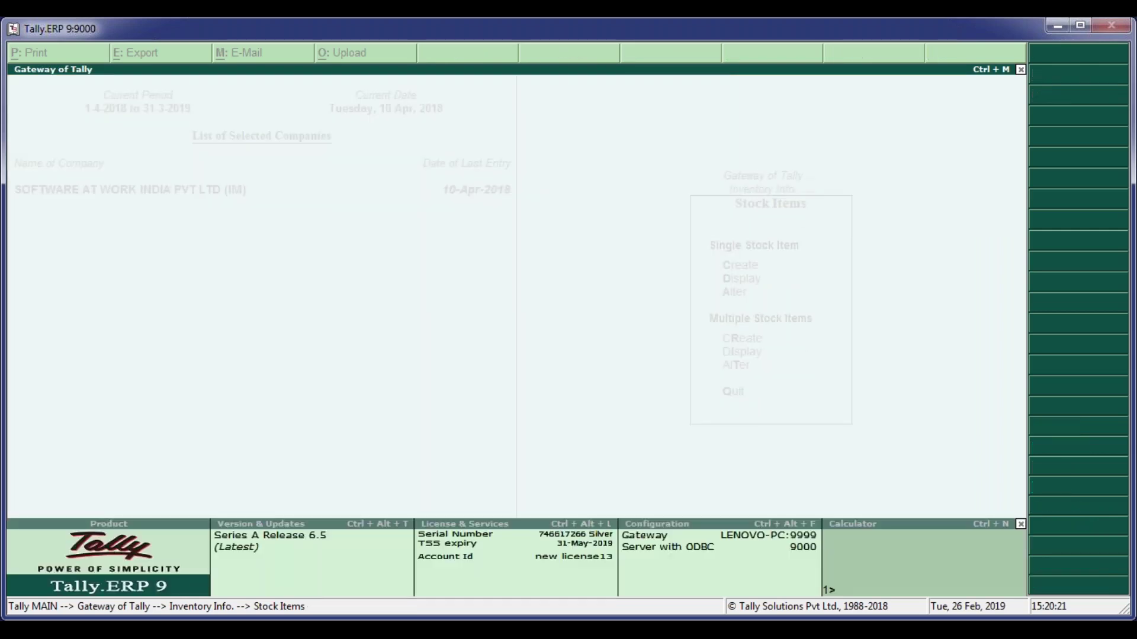
key(a)
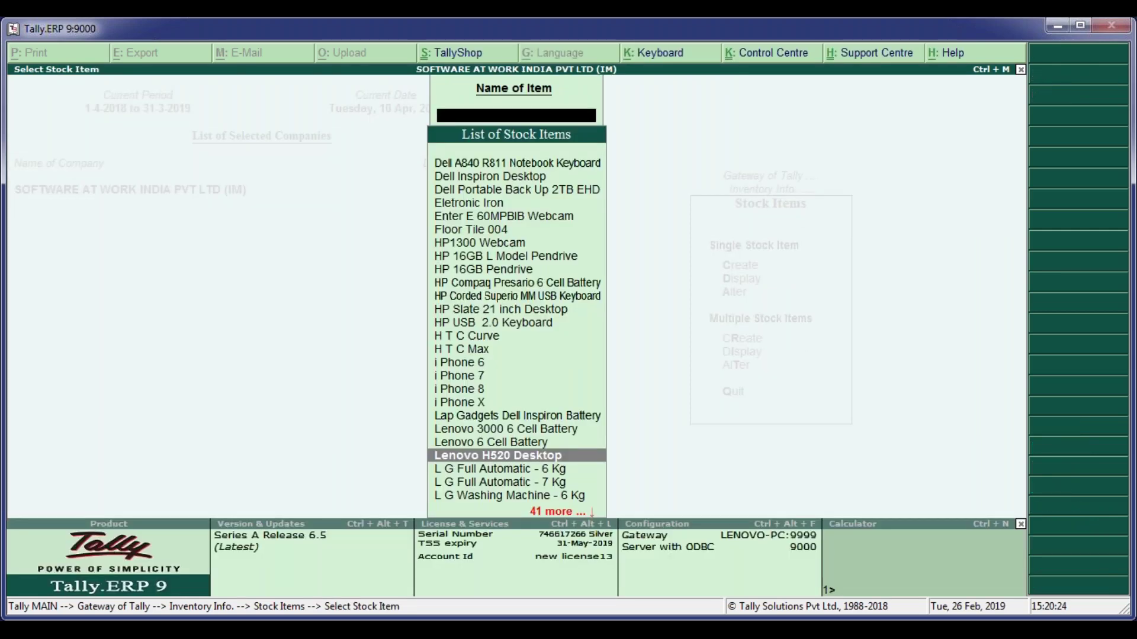
key(Escape)
key(Escape)
key(Escape)
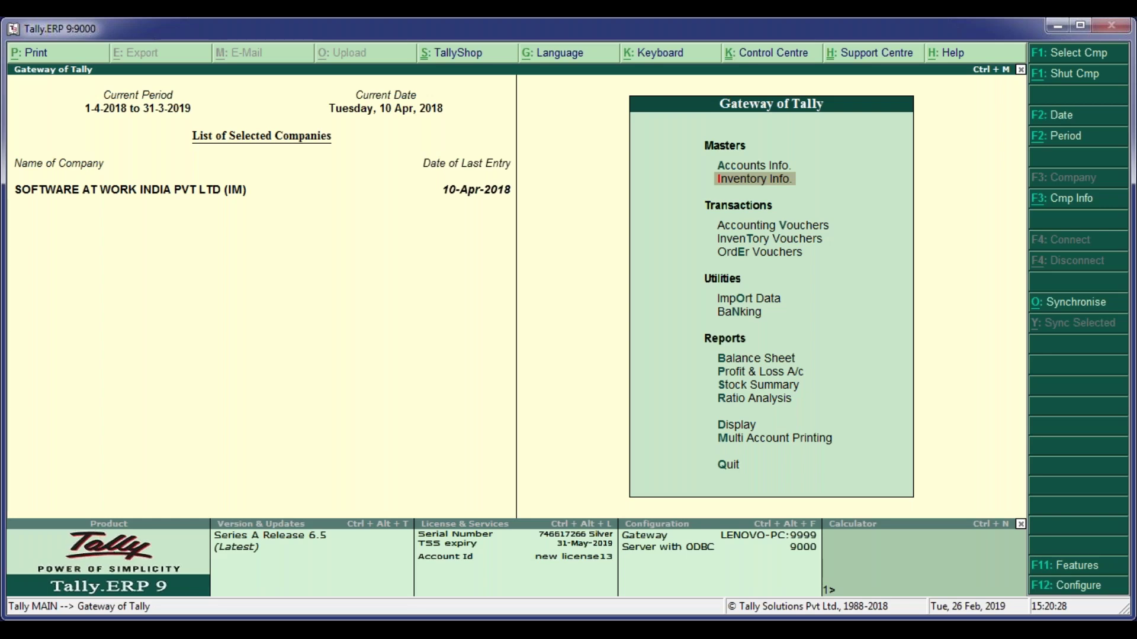
Step: Open the Lenovo H520 Desktop's stock vouchers for 1-4-2018 to 30-4-2018 and examine the Rejections Out and sales entries
key(d)
key(i)
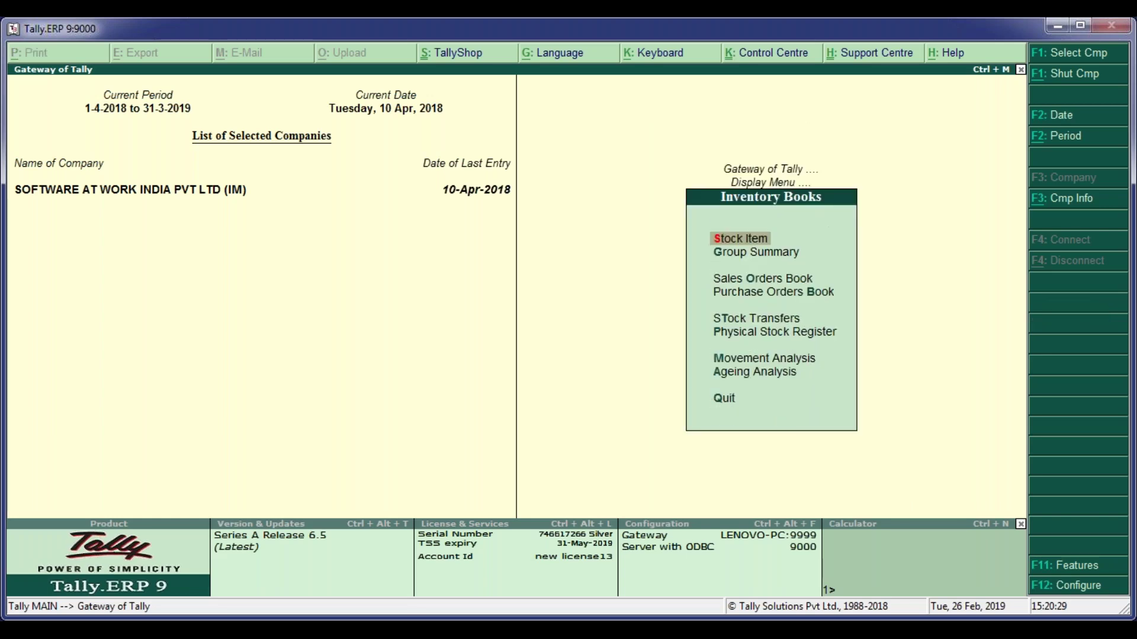
text(sLen)
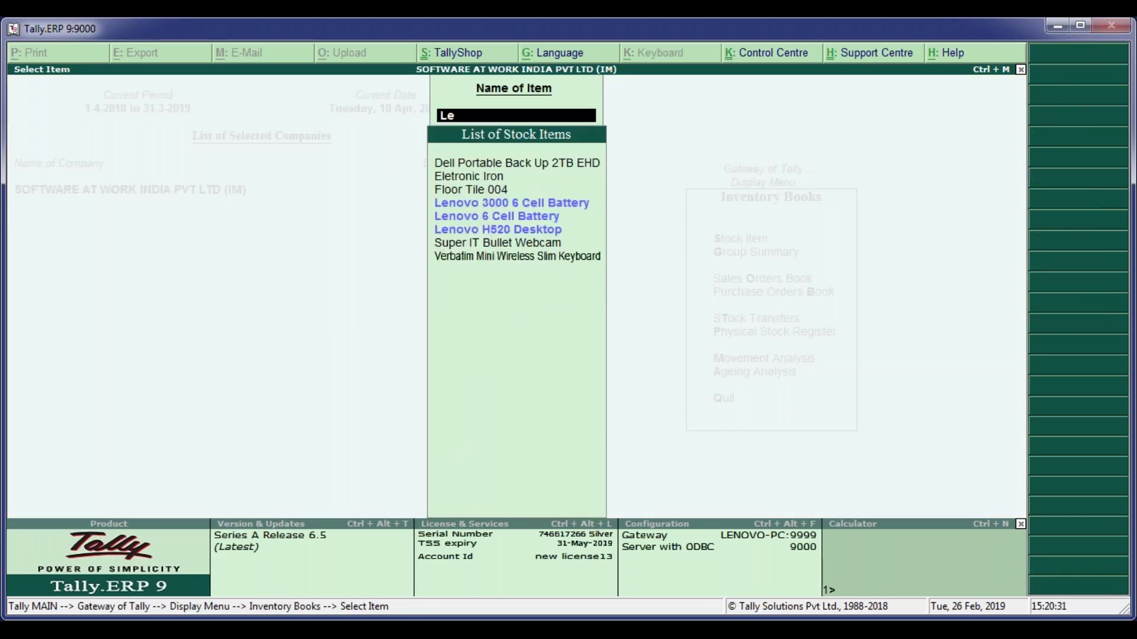
key(Return)
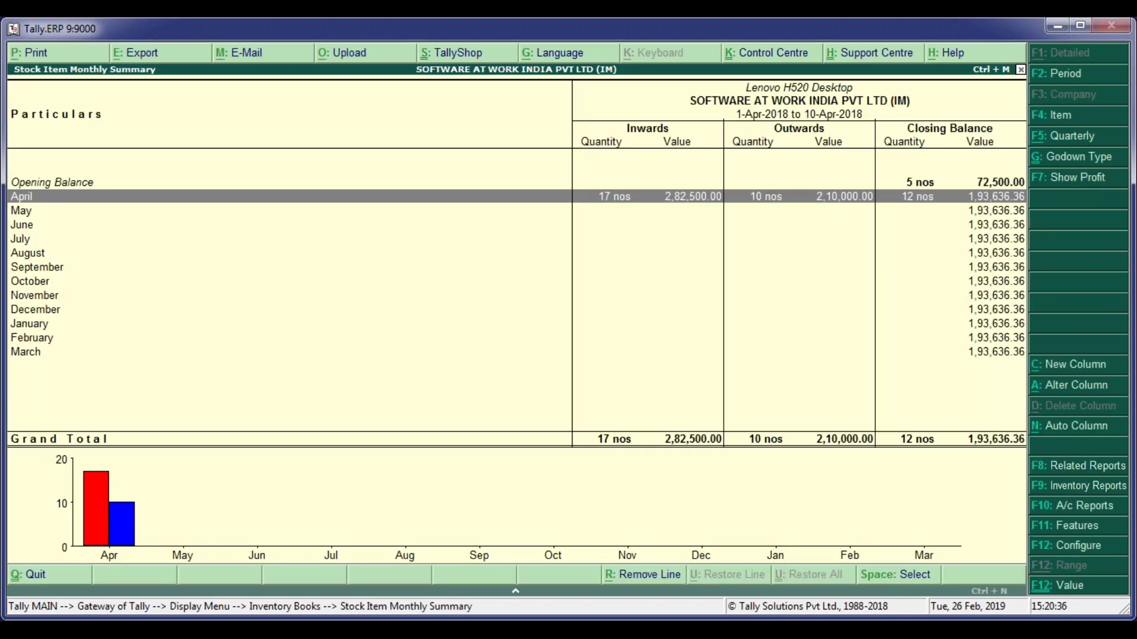
key(Return)
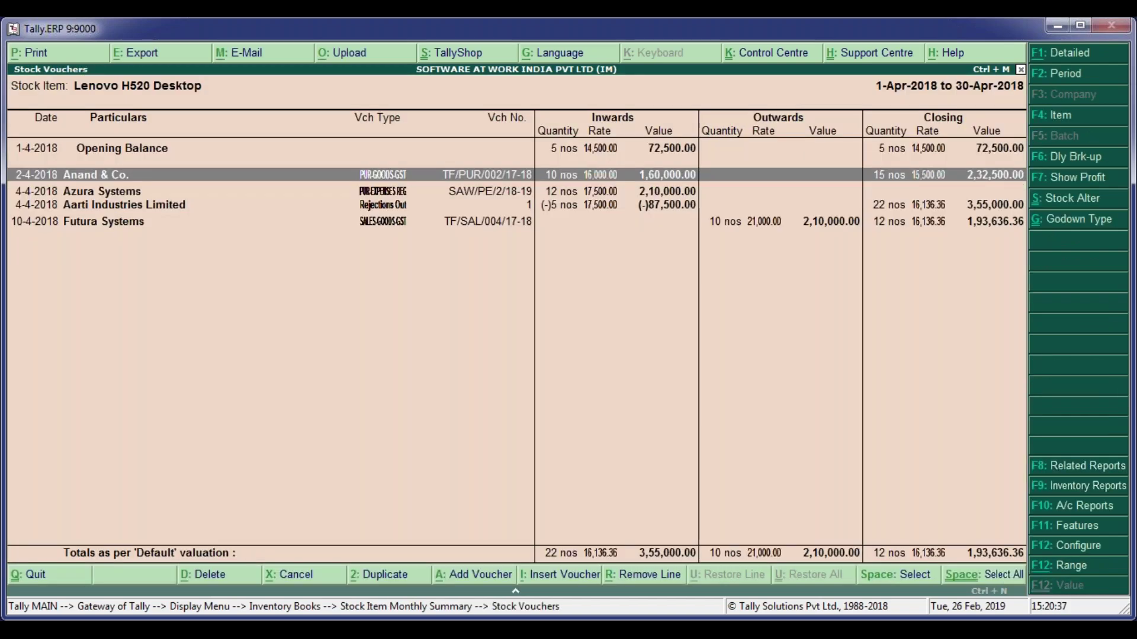
key(F2)
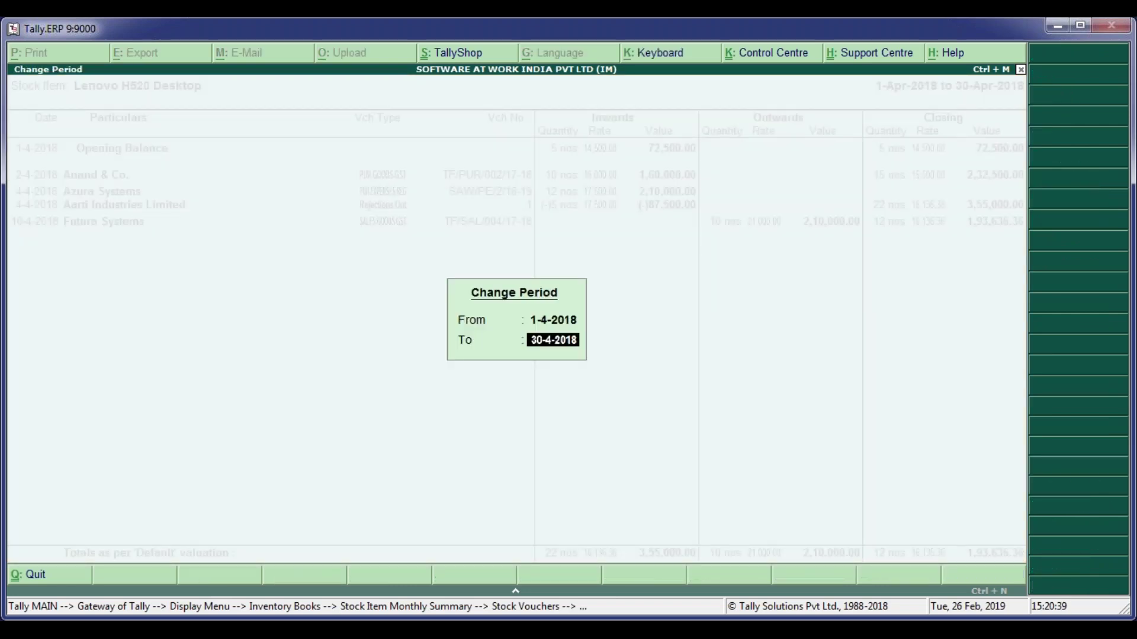
key(Return)
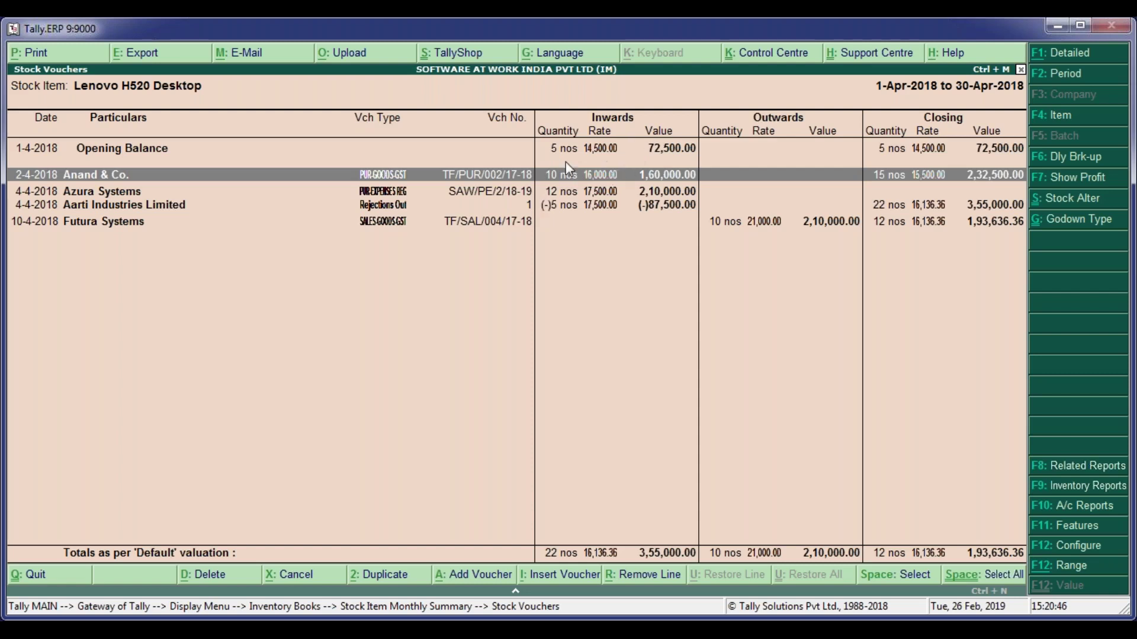
click(568, 217)
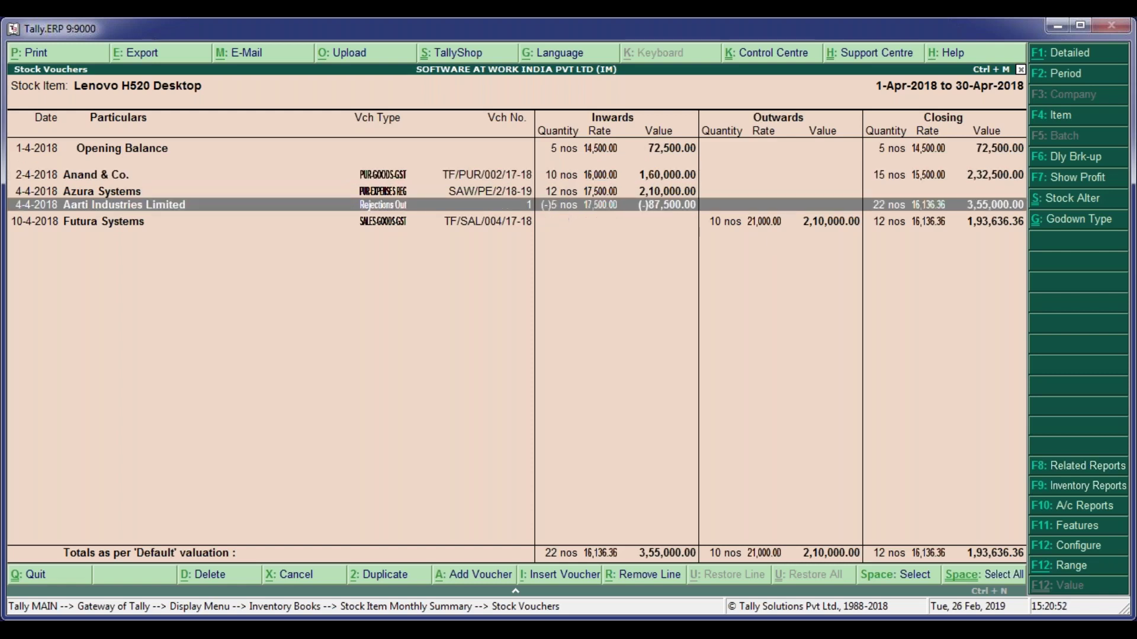
click(751, 227)
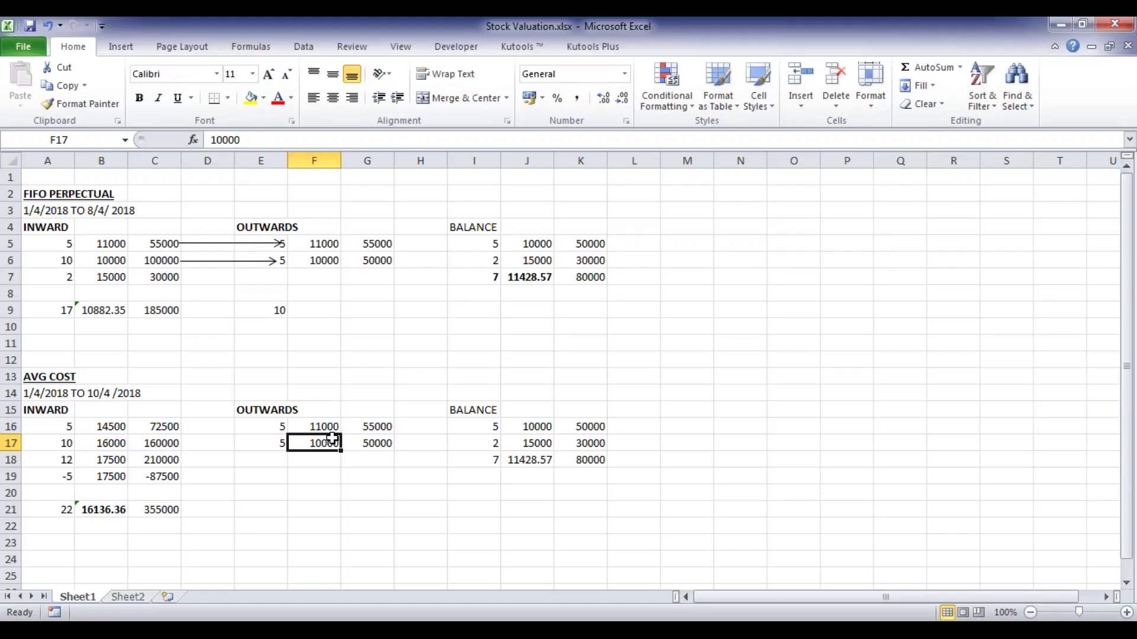
Step: Switch to the Excel valuation sheet and go to the AVG COST heading in A13
key(Left)
key(Left)
key(Left)
key(Left)
key(Left)
key(Up)
key(Up)
key(Up)
key(Up)
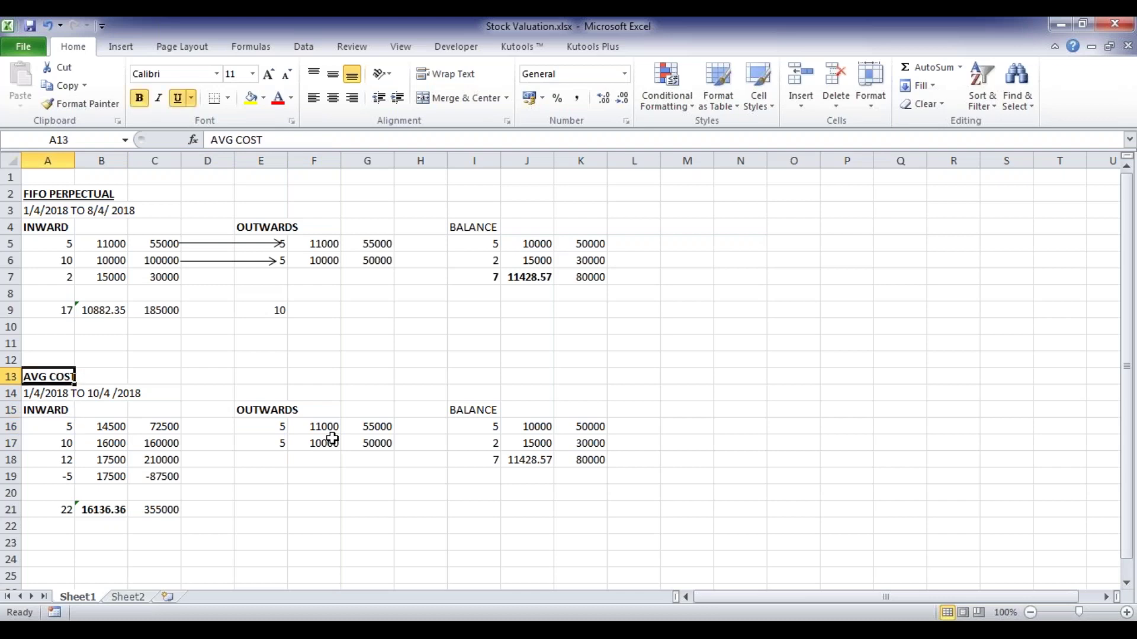
Step: Insert a blank column before the AVG COST inward quantities, at column A
key(Down)
key(Down)
key(Down)
key(Down)
key(Down)
key(Up)
key(Up)
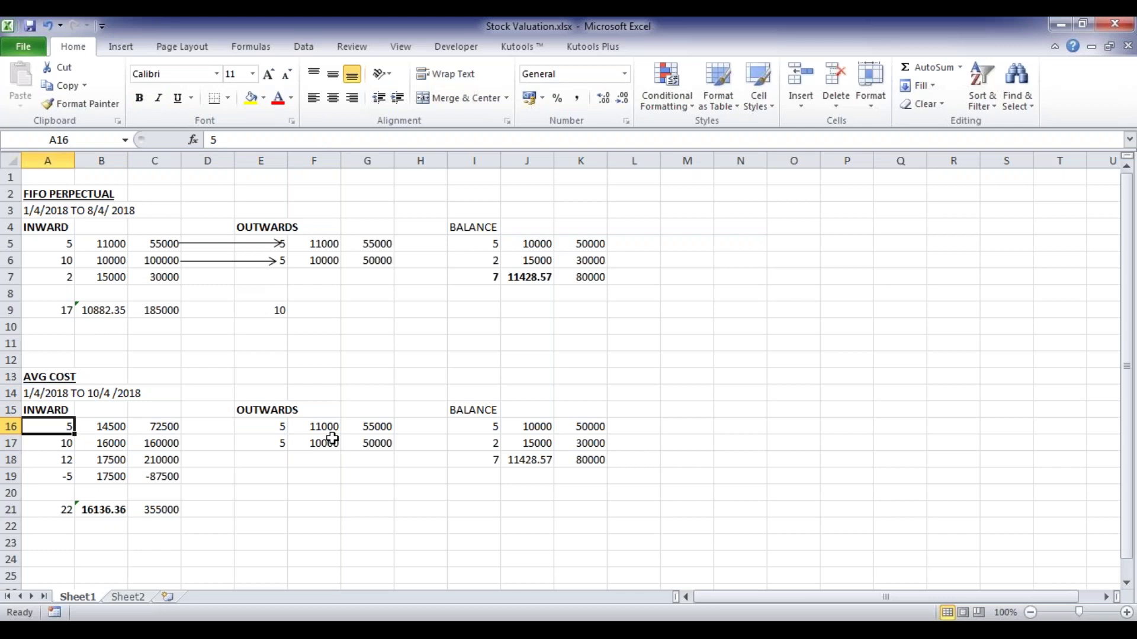
key(alt+i)
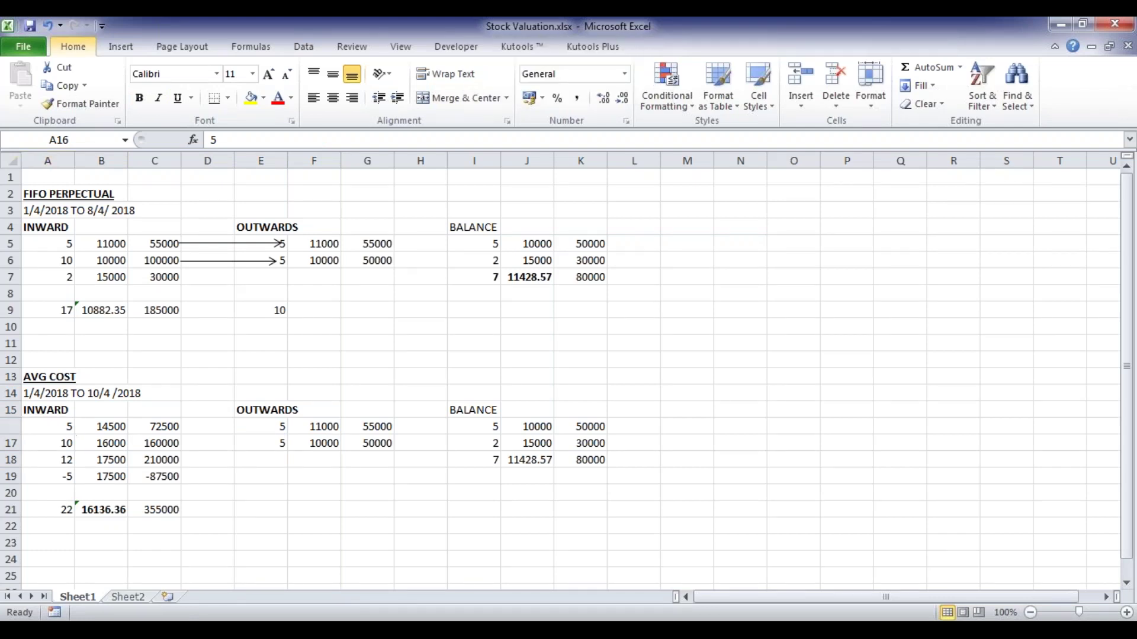
text(c)
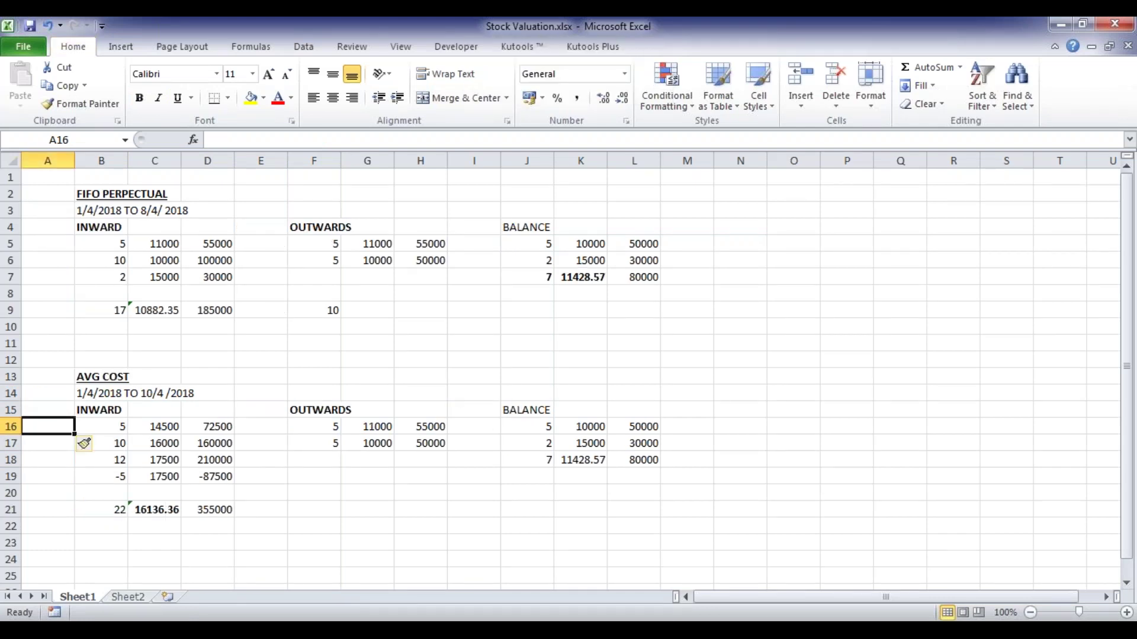
Step: Label the AVG COST inward rows in A16:A19 as Opn, Pur, Pur and Rejec
text(Opn)
key(Return)
text(P)
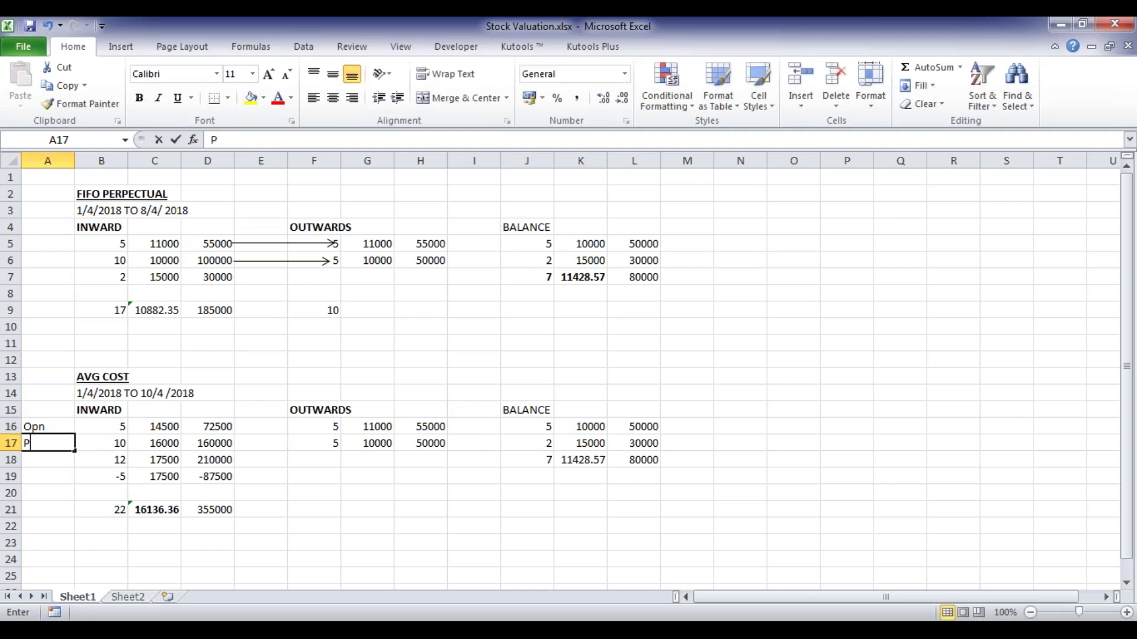
text(ur)
key(Return)
text(Pu)
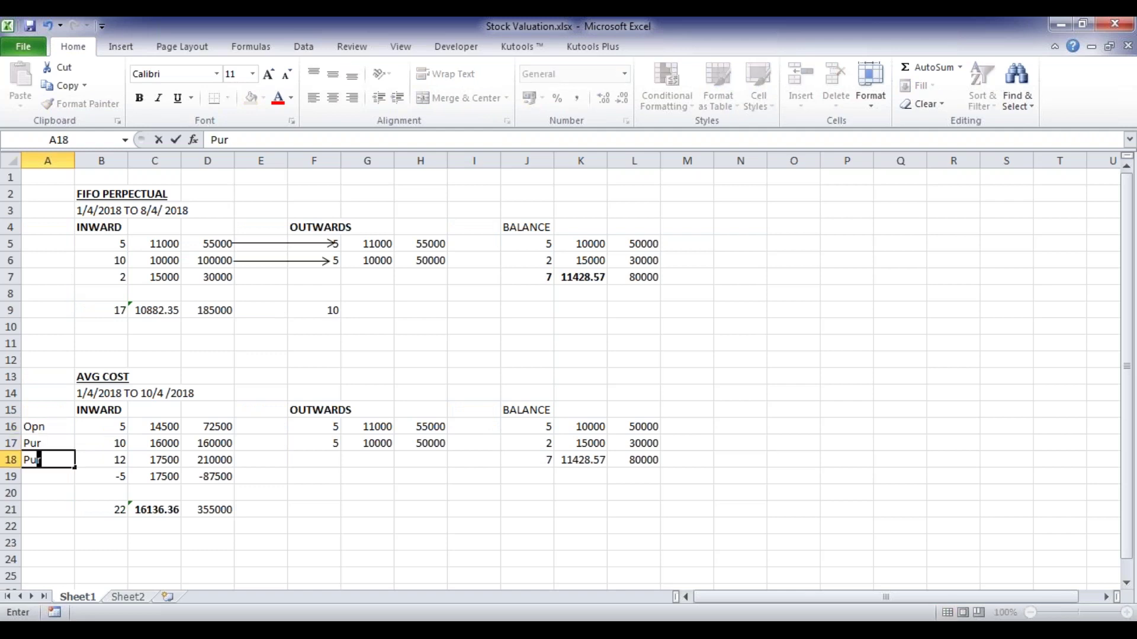
key(Return)
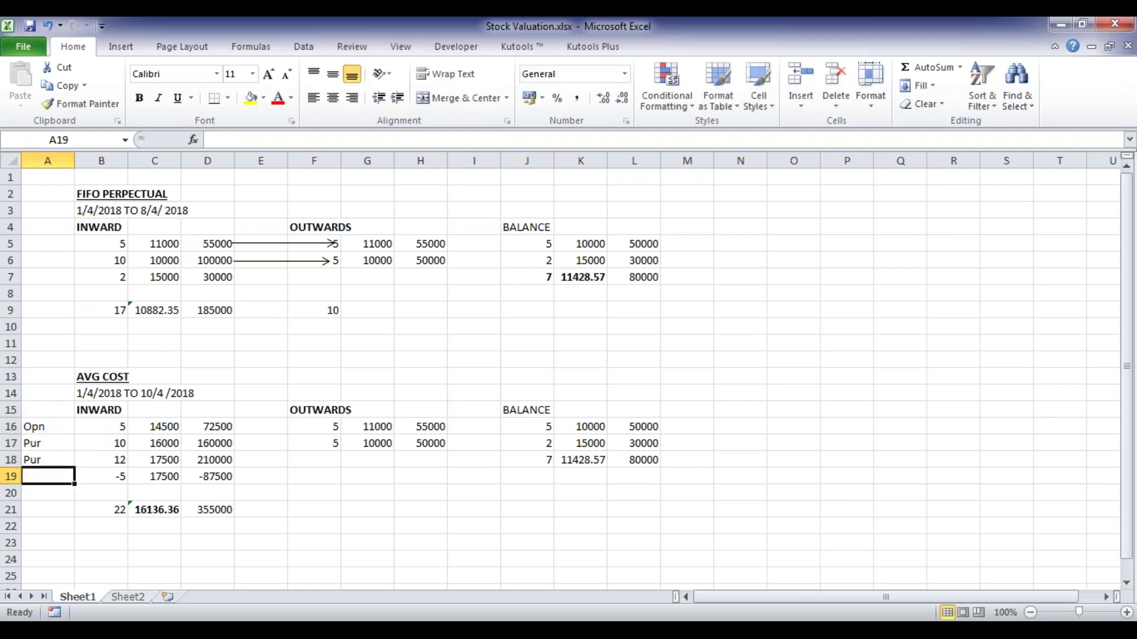
text(Rejec)
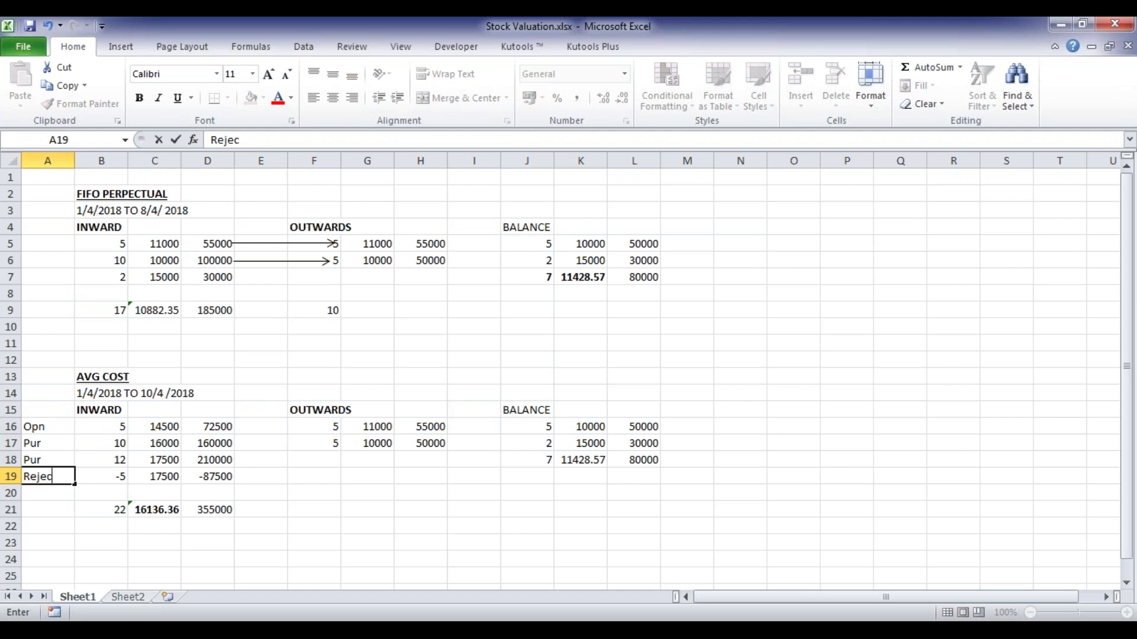
key(Return)
Step: Review the AVG COST inward quantities in B16:B19 and their total in B21
click(102, 509)
key(Up)
key(Up)
key(Up)
key(Up)
key(Up)
key(Down)
key(Down)
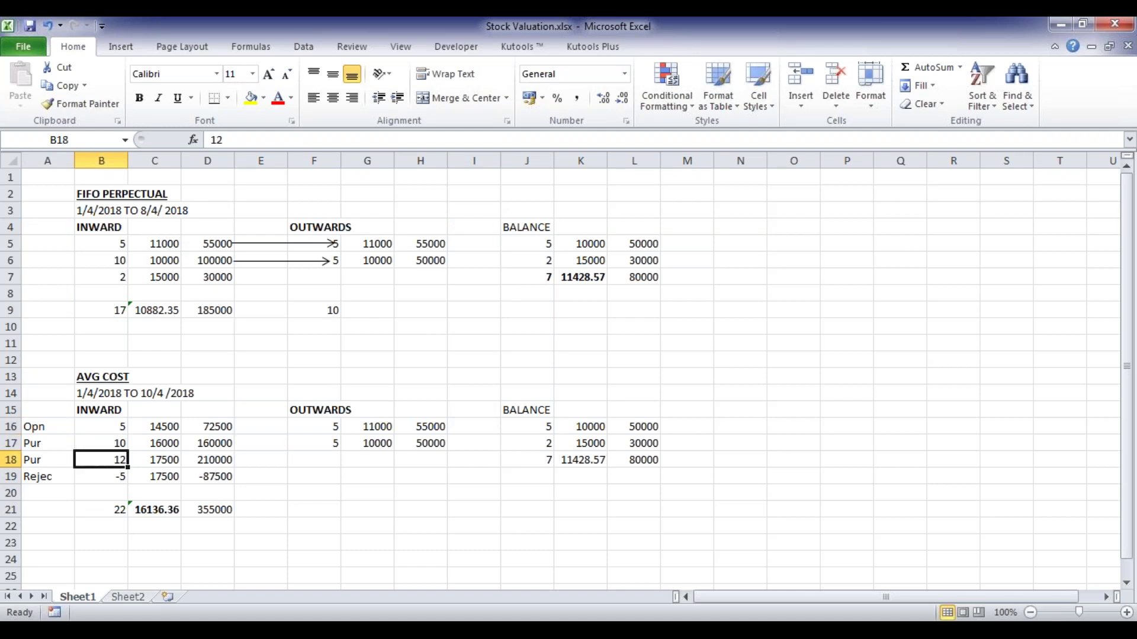
key(Down)
key(Down)
key(Down)
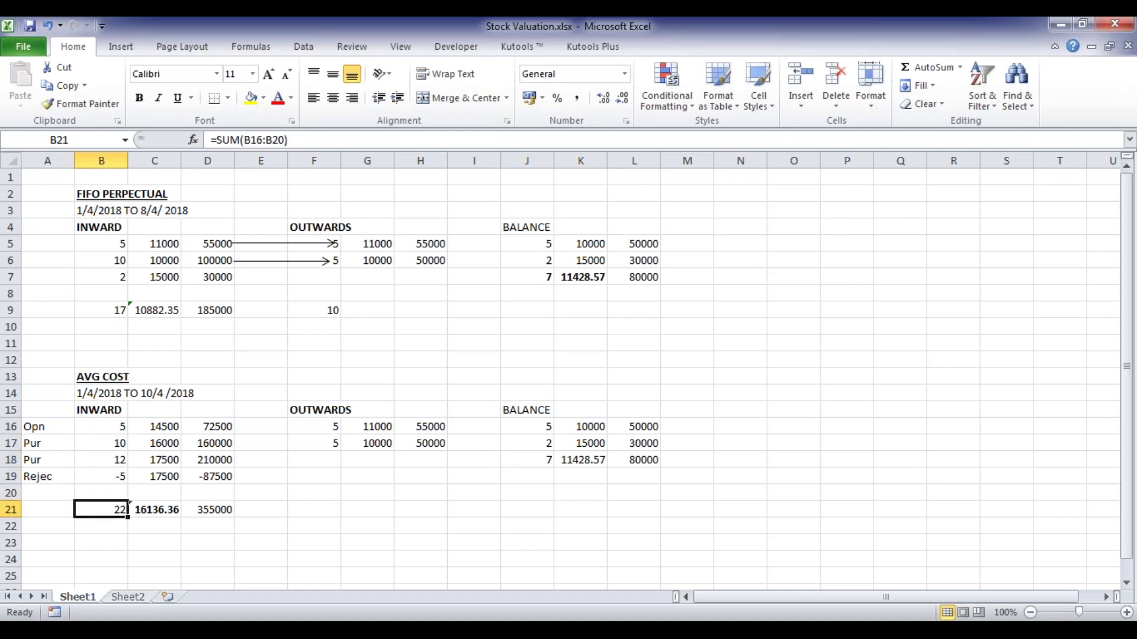
Step: Inspect the SUM formulas behind the inward quantity total in B21 and the inward value total in D21
key(F2)
key(Escape)
key(Right)
key(Right)
key(F2)
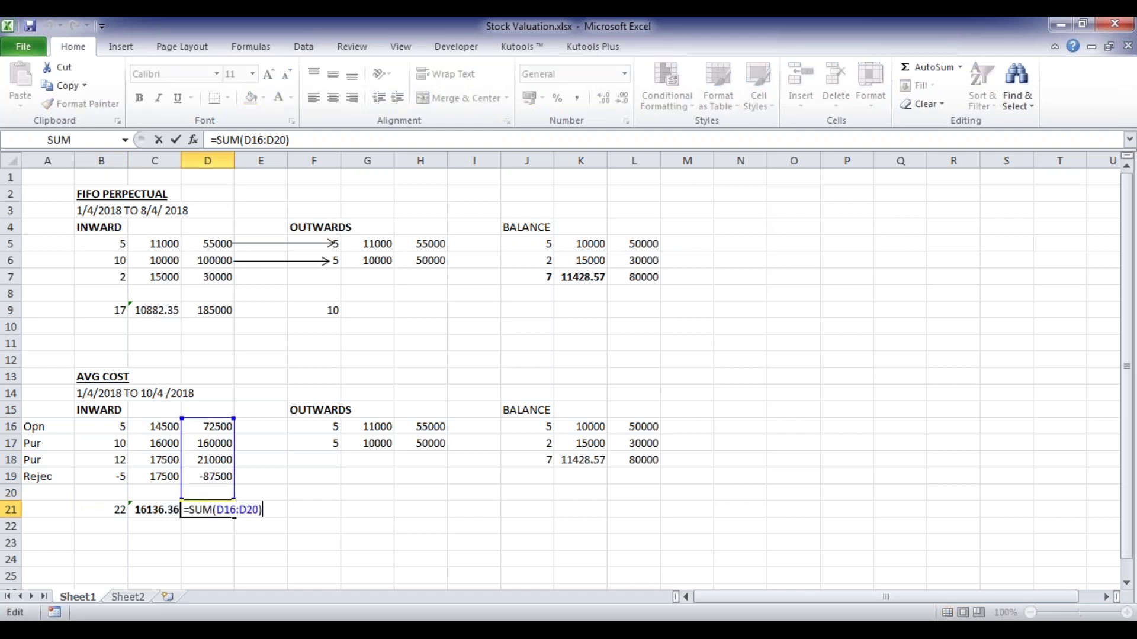
key(Escape)
Step: Enter the label "Weighted Averege Cost" in F21, beside the AVG COST inward totals
key(Left)
key(Right)
key(Right)
key(Right)
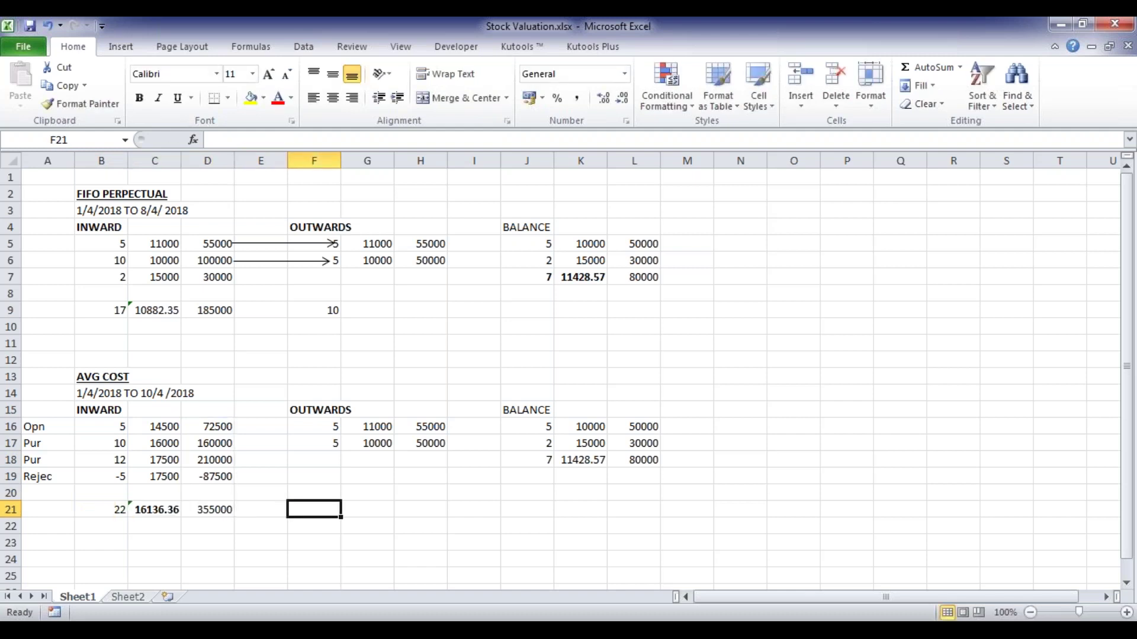
text(Weighte)
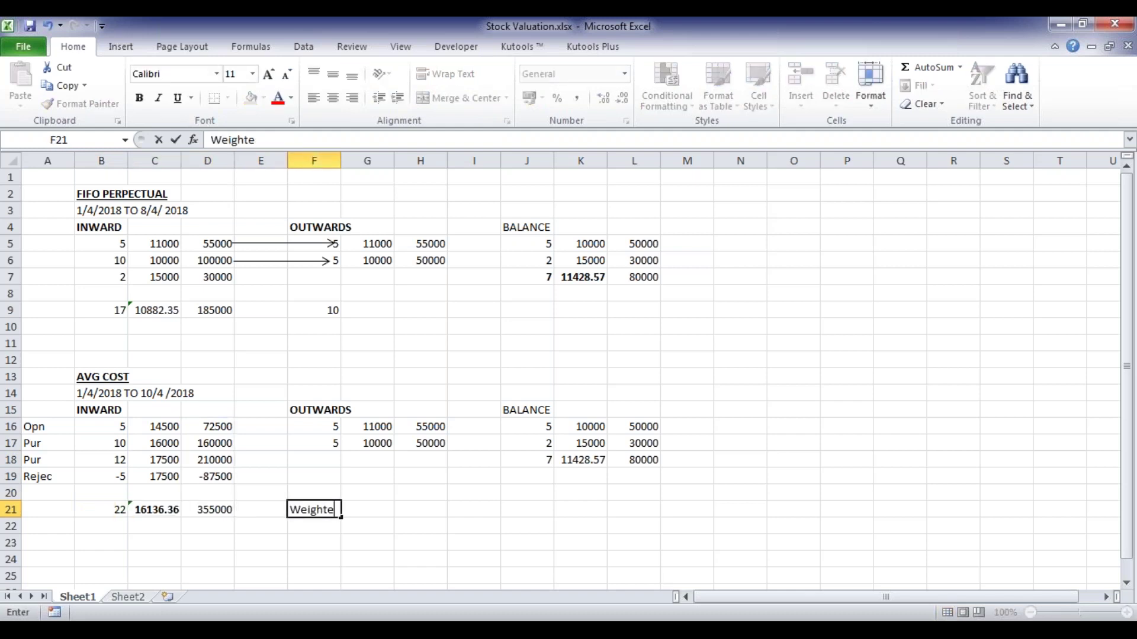
text(d Averege Cost)
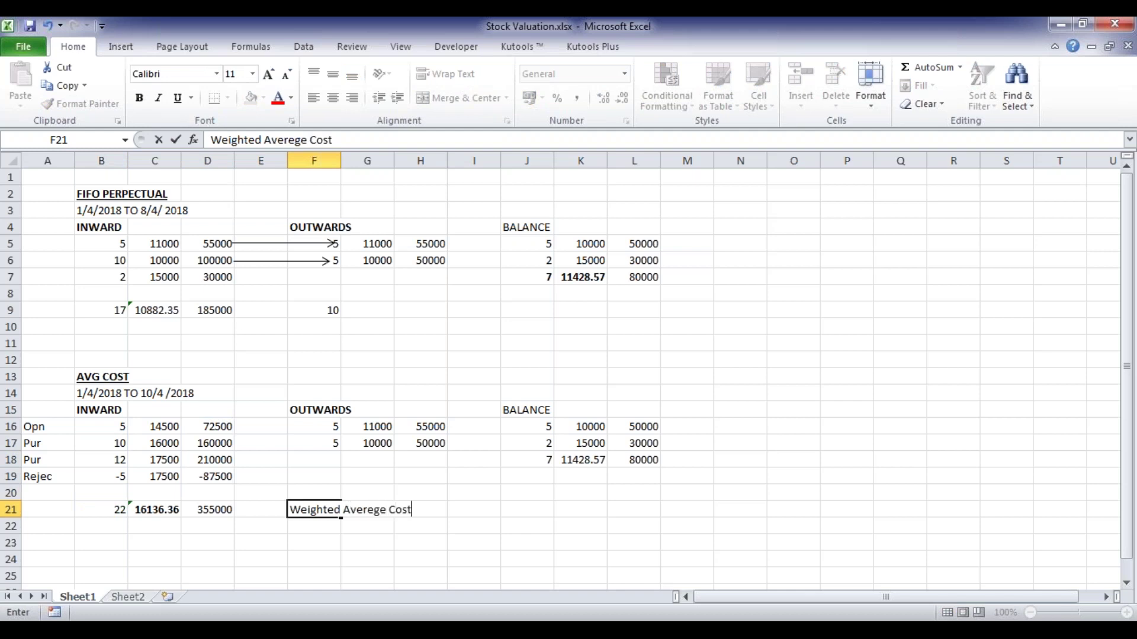
key(Return)
click(314, 509)
click(474, 509)
text(=)
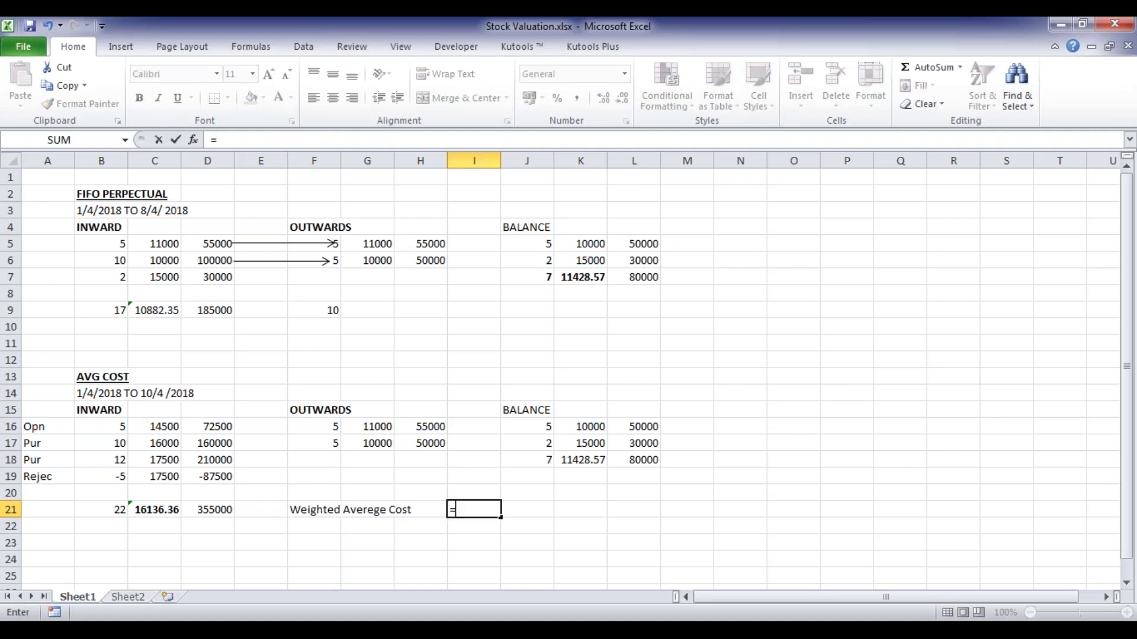
text(Total In)
key(BackSpace)
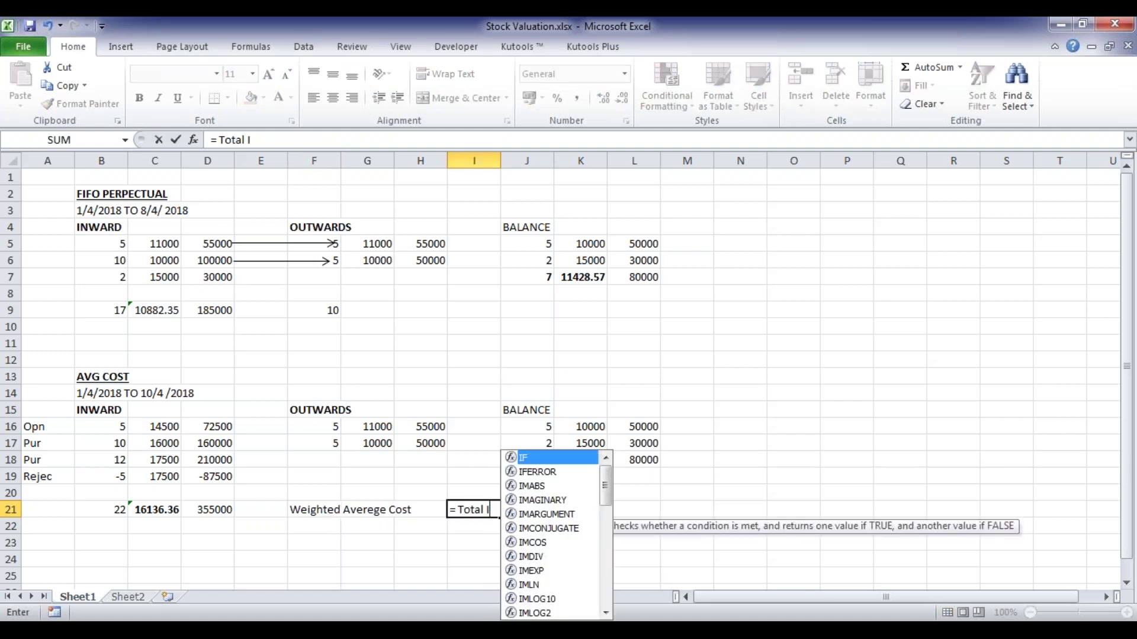
key(Escape)
key(Escape)
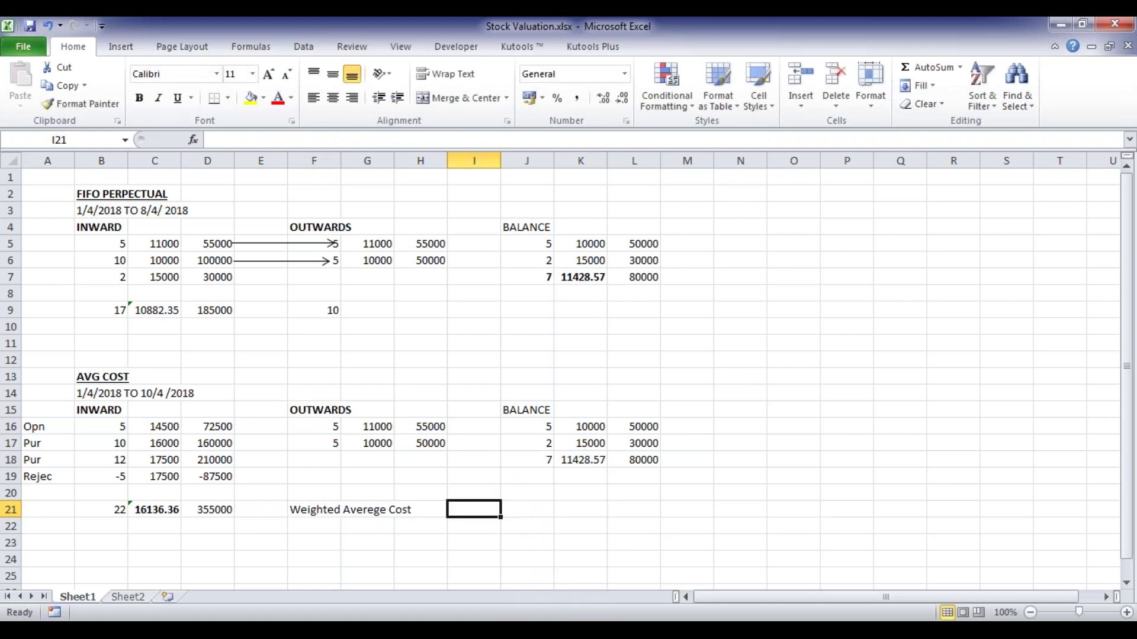
text("Total)
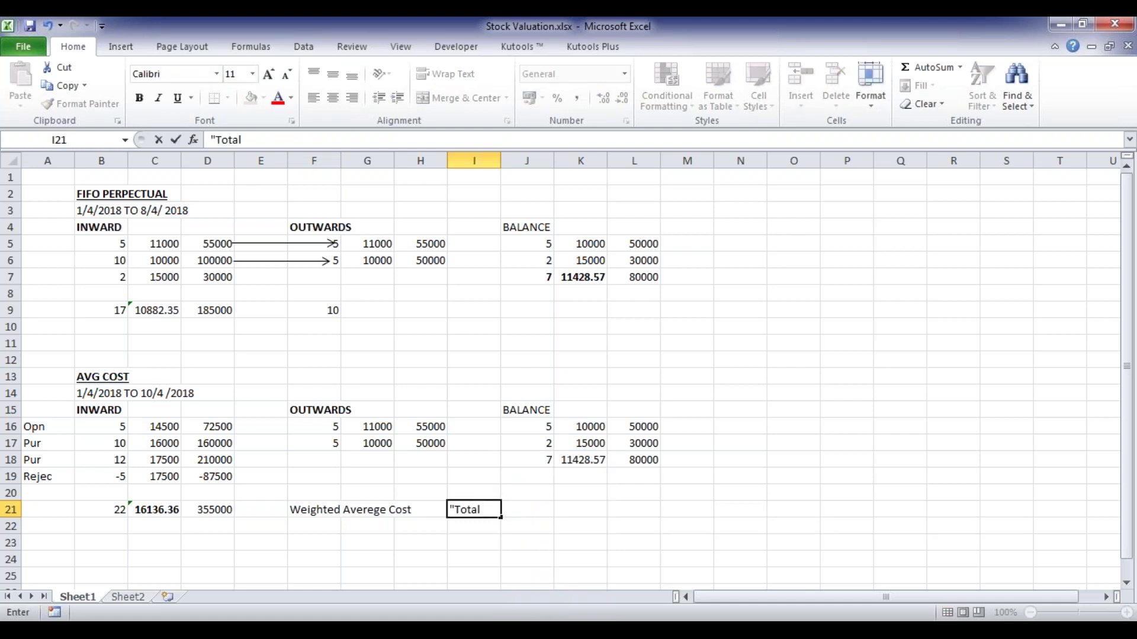
key(Escape)
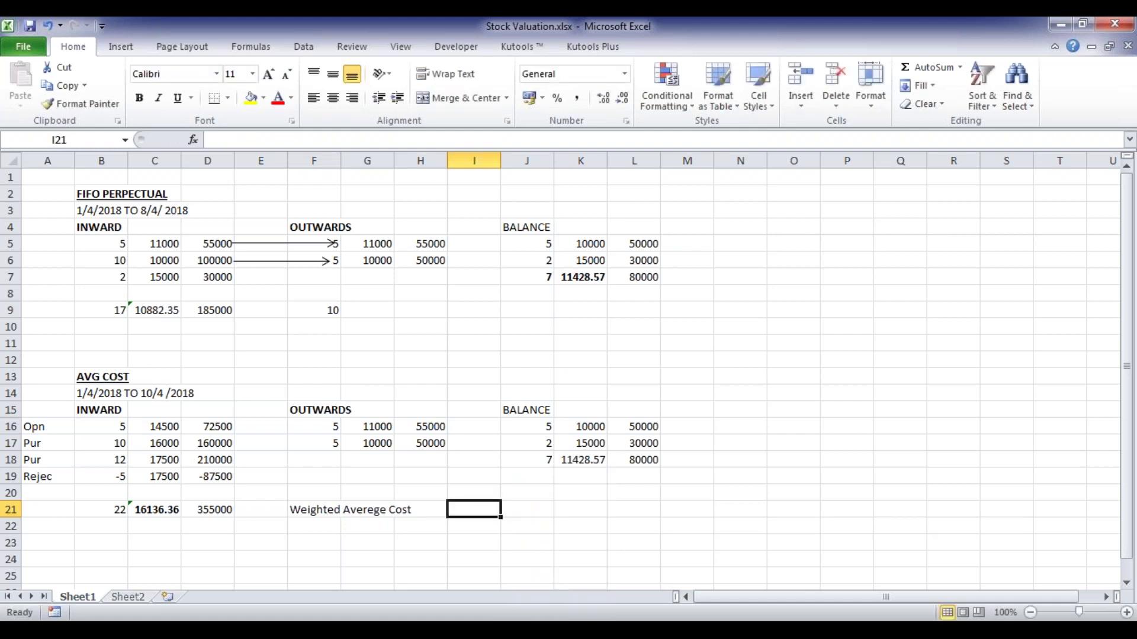
Step: Enter "Total Inward Value/ Total Qty" as plain text in I21 to describe the weighted average formula
text('Total)
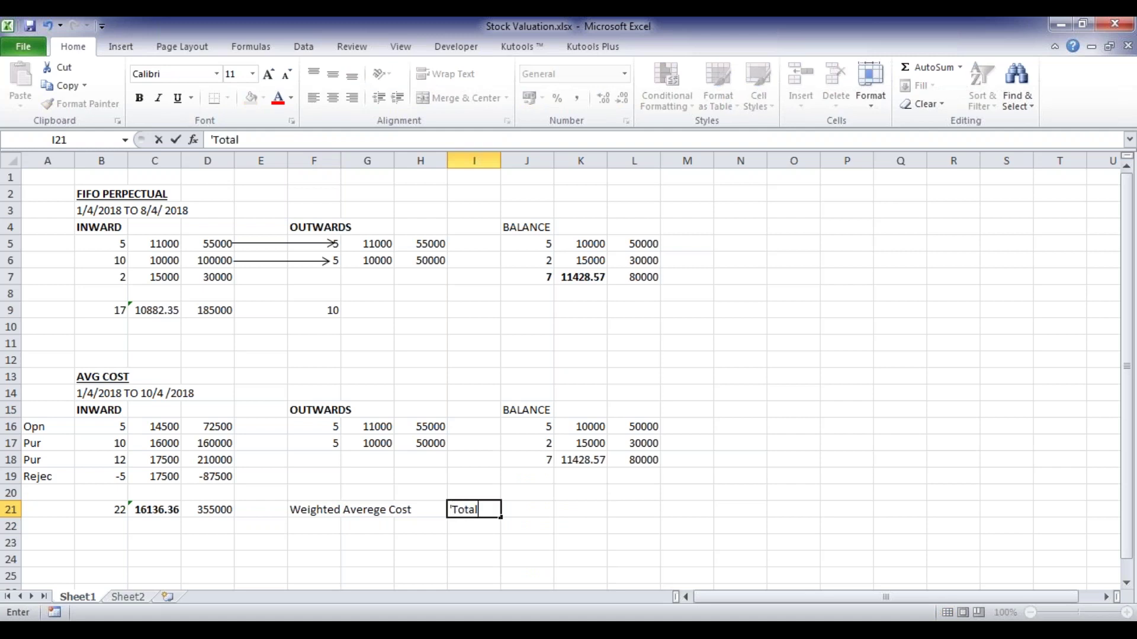
text( Inward V)
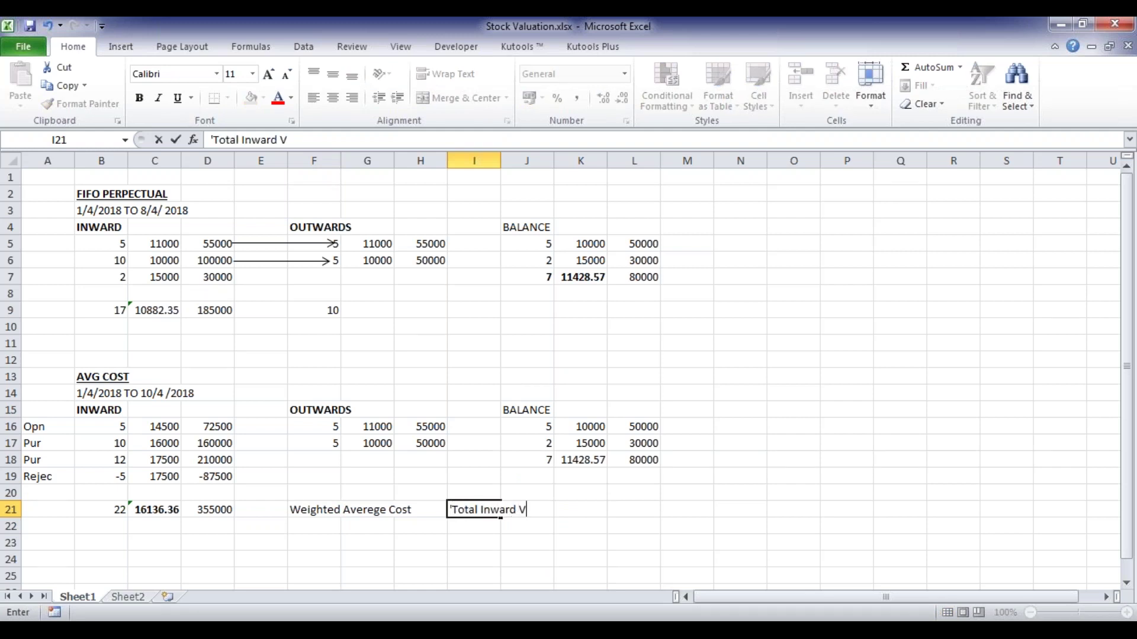
text(alue/ Total Qty)
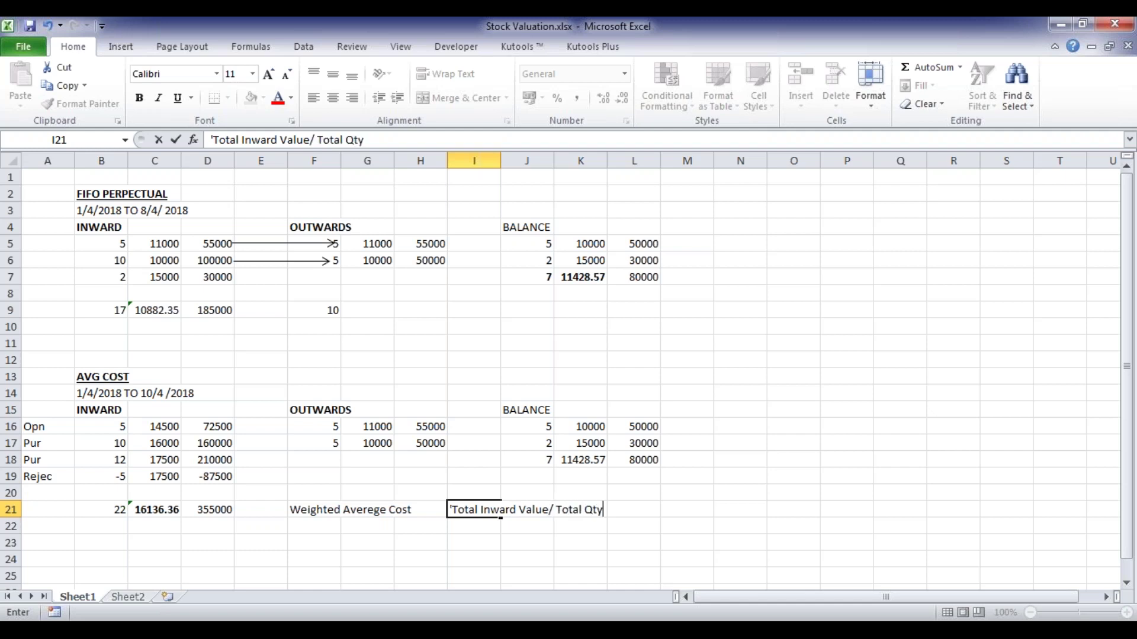
key(Return)
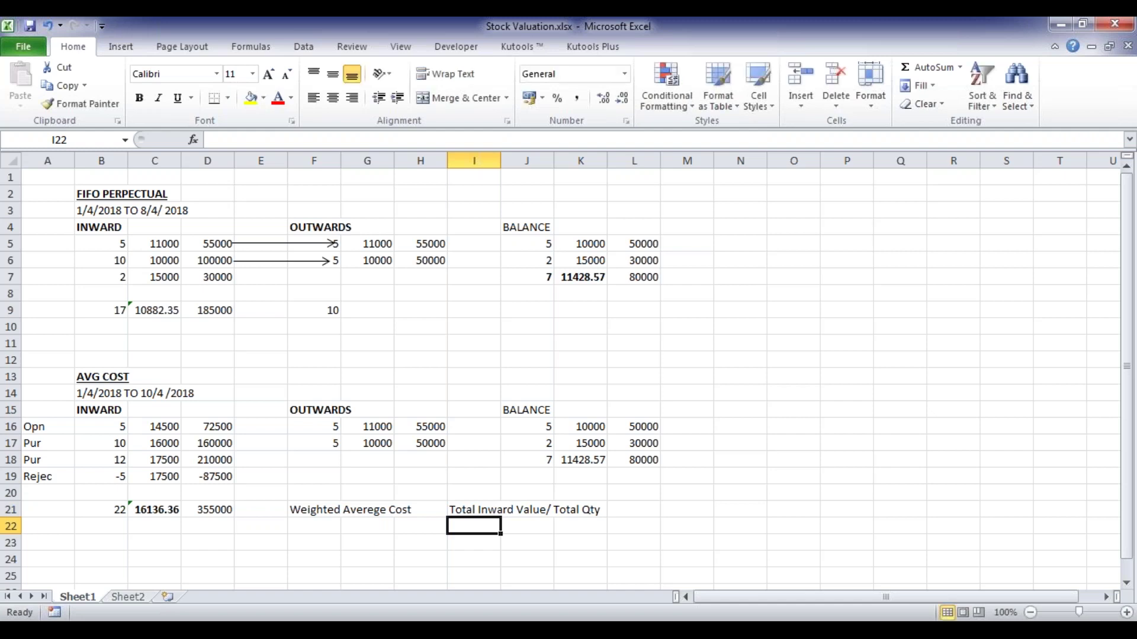
Step: Calculate the weighted average cost in I23 with the formula =355000/22
click(474, 542)
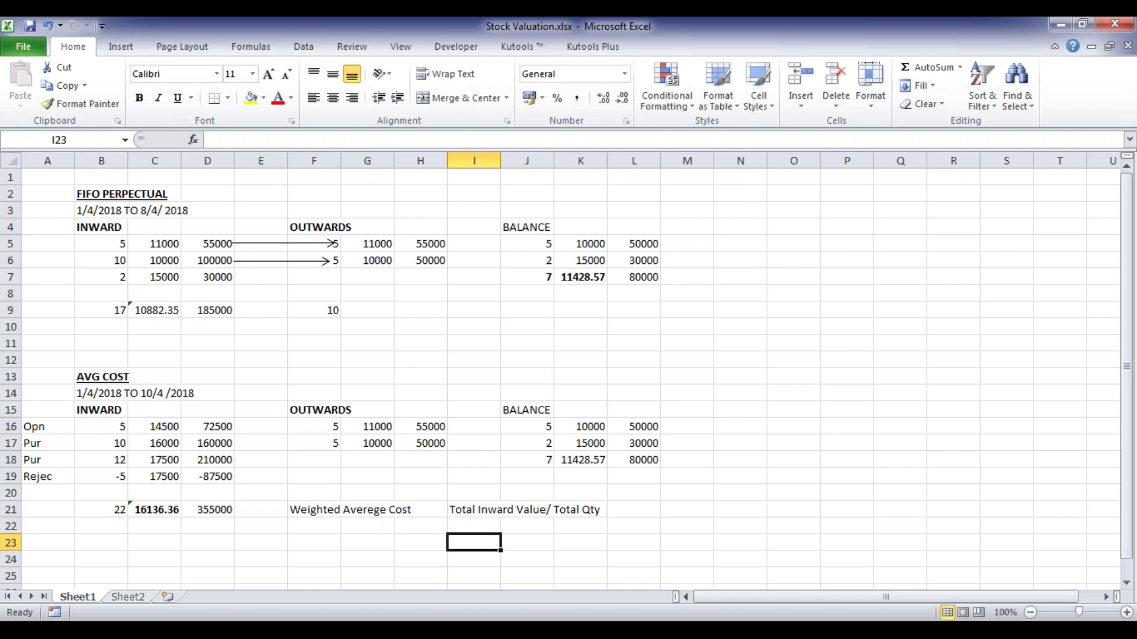
text(=355)
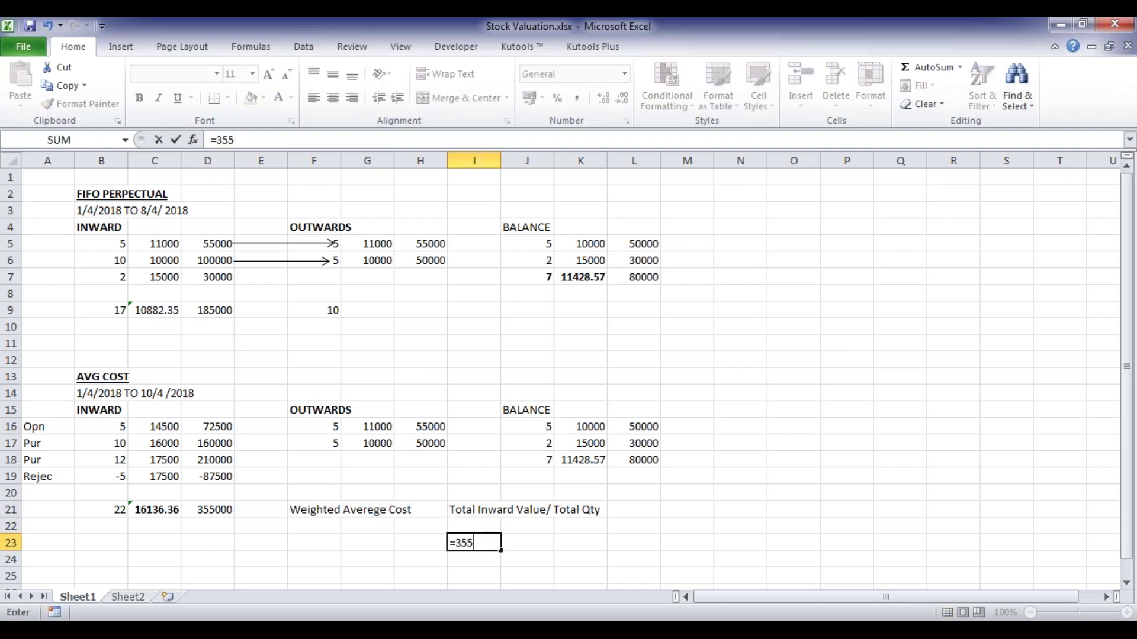
text(000/22)
key(ctrl+Return)
key(Right)
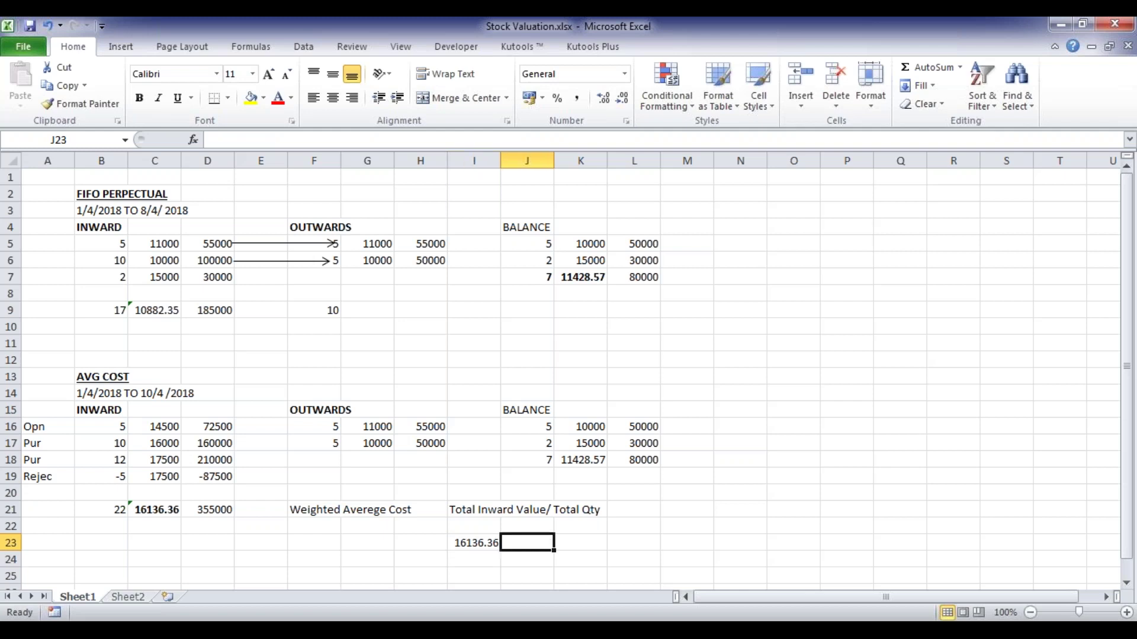
Step: Inspect the rejection value formula in D19 and the average inward rate formula in C21
key(Up)
key(Left)
key(Left)
key(Left)
key(Up)
key(Up)
key(Up)
key(Left)
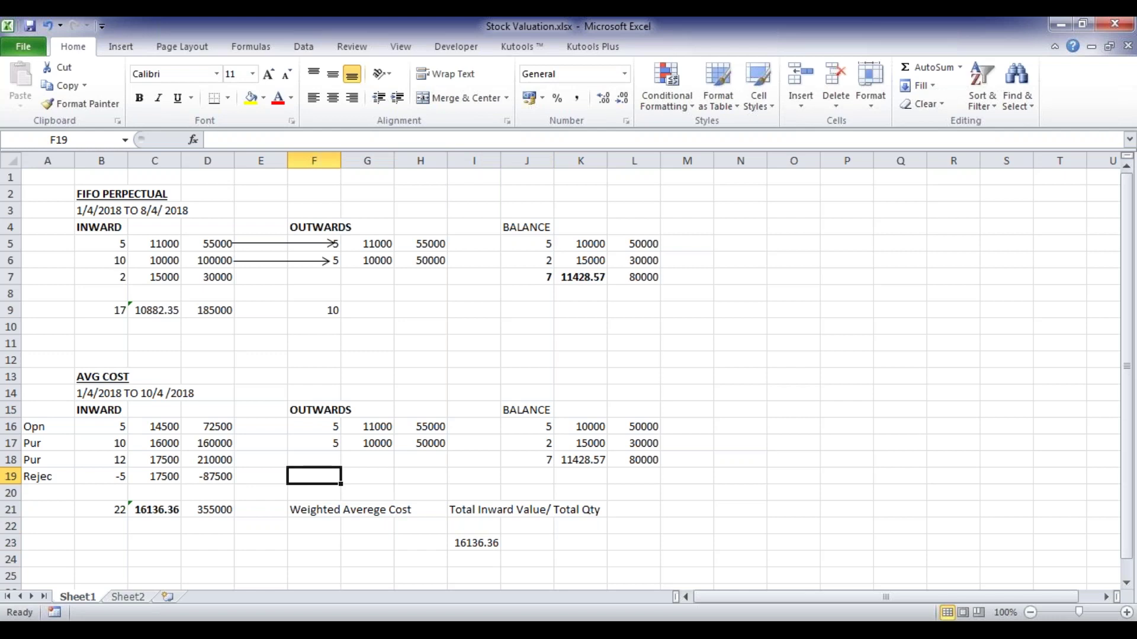
key(Left)
key(Left)
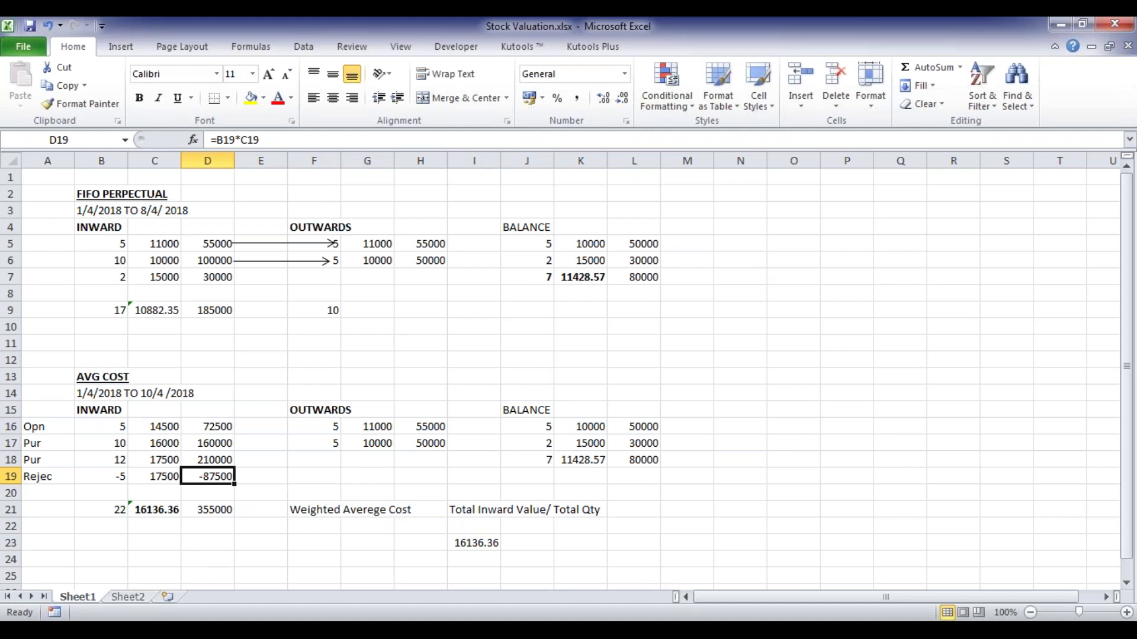
key(Down)
key(Down)
key(Left)
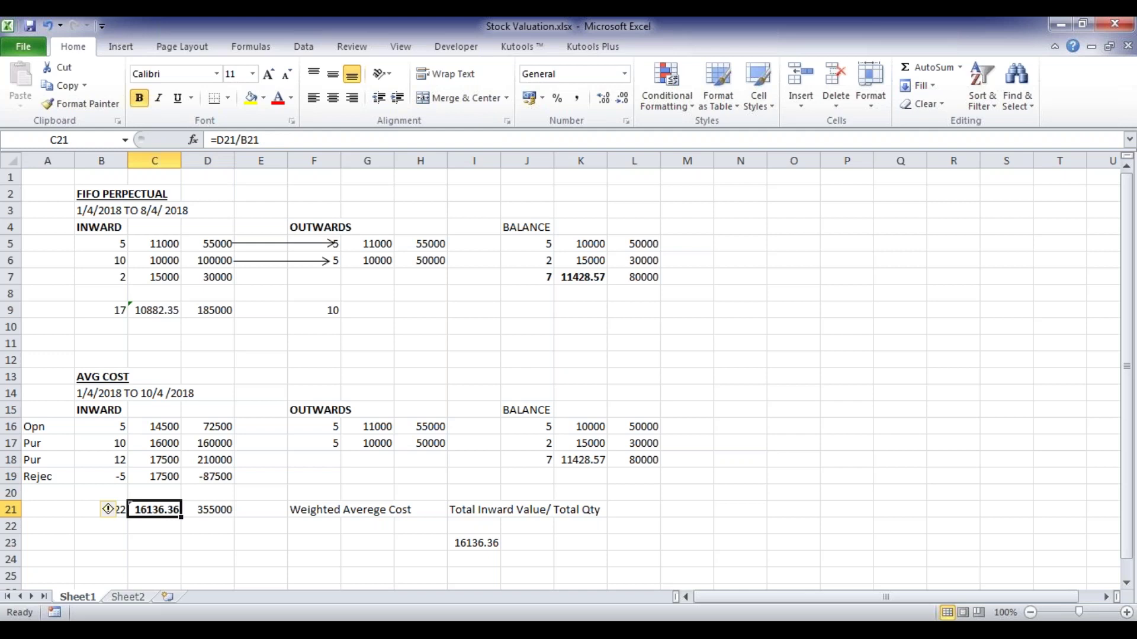
key(Down)
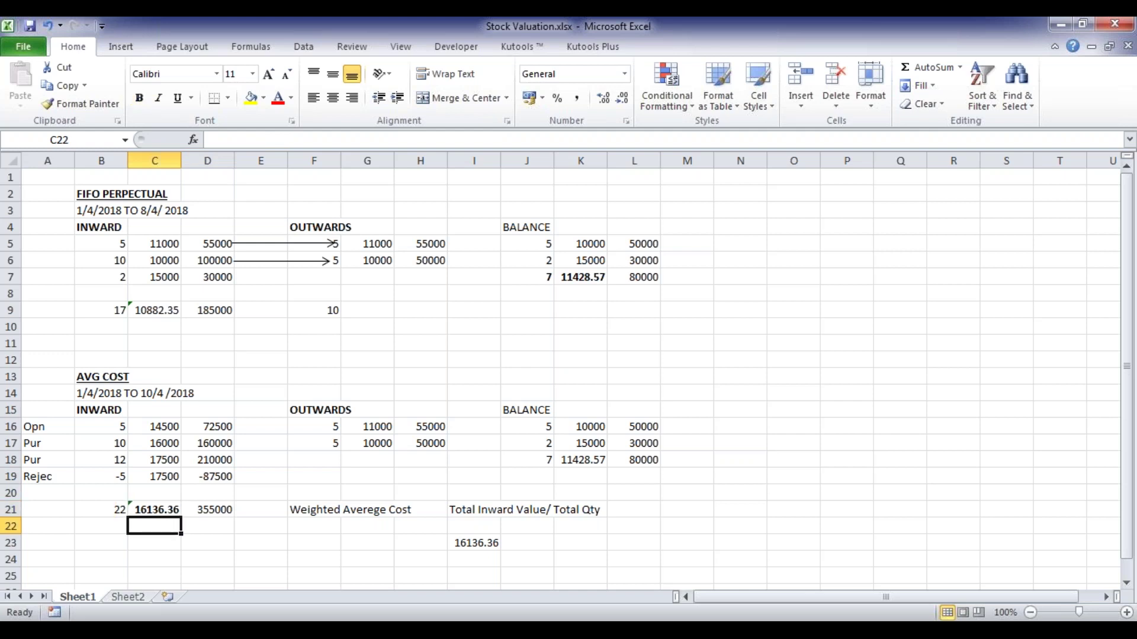
key(Up)
Step: Review the AVG COST outward entries in rows 16 and 17, ending at the opening inward quantity in B16
click(155, 459)
click(314, 459)
key(Right)
key(Up)
key(Left)
key(Up)
key(Down)
key(Up)
key(Left)
key(Left)
key(Left)
key(Left)
Step: Review row 21 from the inward quantity total in B21 to the weighted average formula text in I21
key(Down)
key(Down)
key(Down)
key(Down)
key(Down)
key(Right)
key(Right)
key(Right)
key(Right)
key(Right)
key(Right)
key(Right)
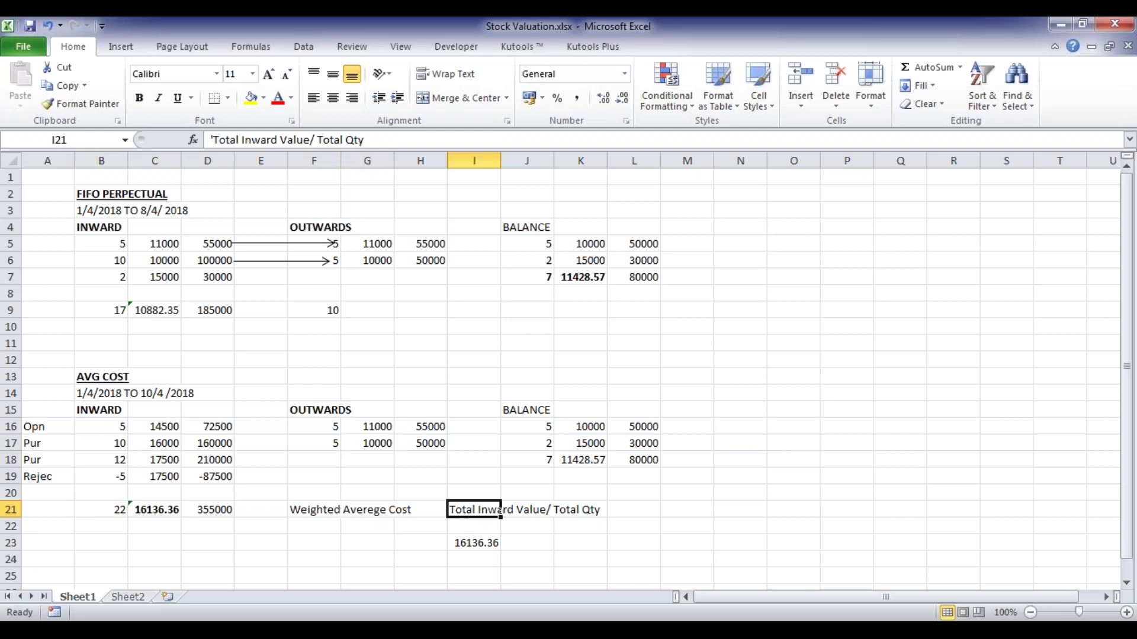
key(Left)
key(Left)
key(Left)
key(Left)
key(Left)
key(Left)
key(Left)
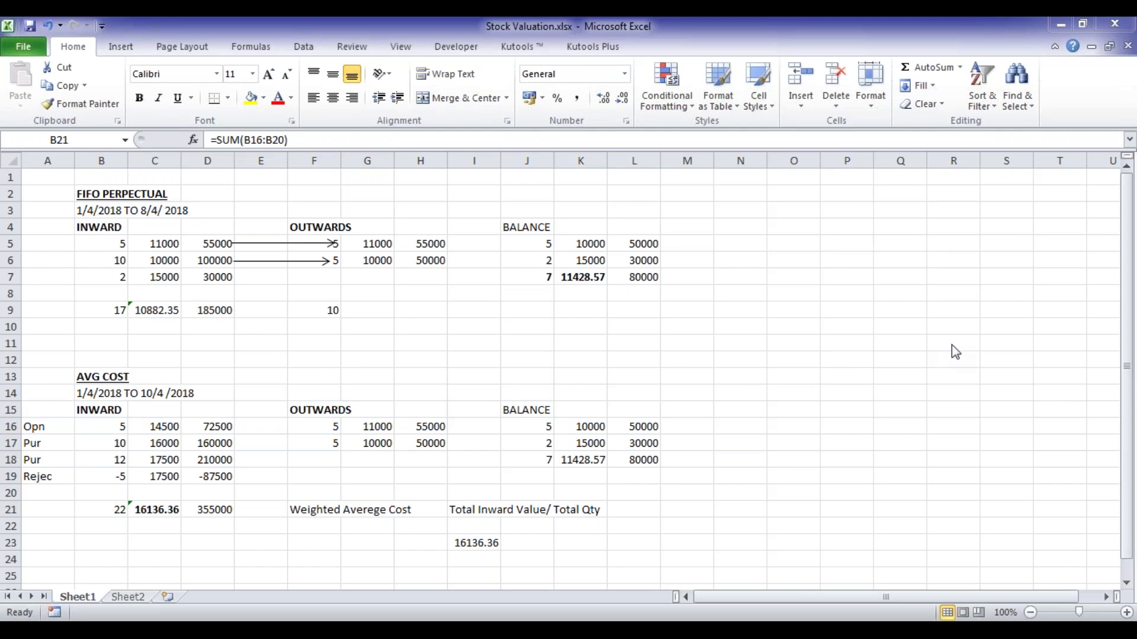
Step: Switch to Tally.ERP 9 and leave the Lenovo H520 Desktop stock vouchers, returning to the Gateway of Tally
key(alt+Tab)
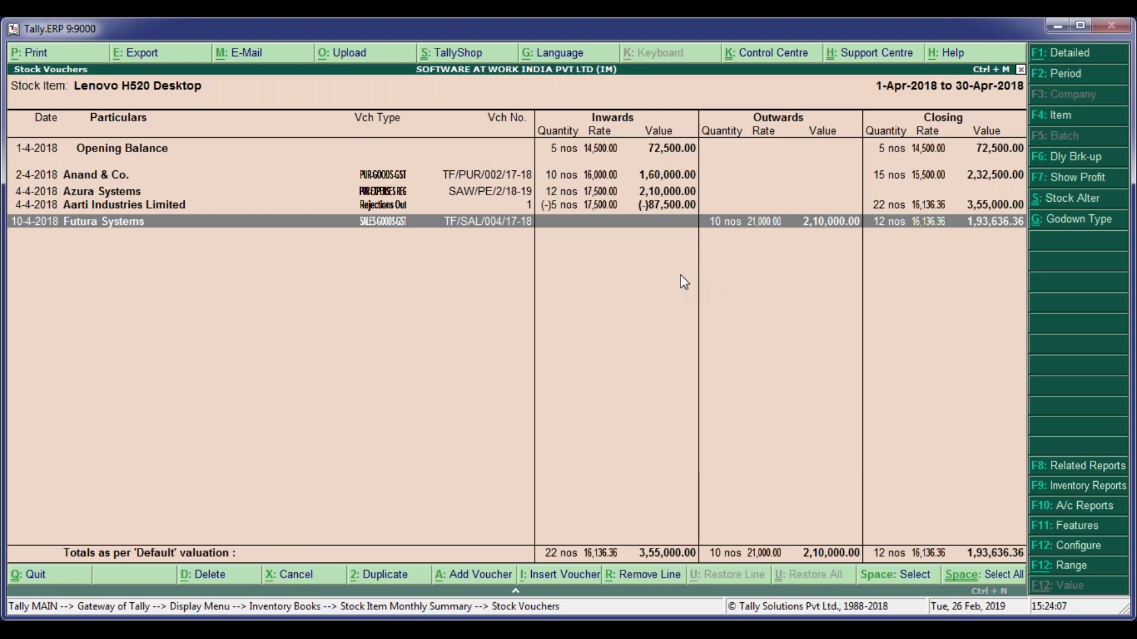
key(Escape)
key(Escape)
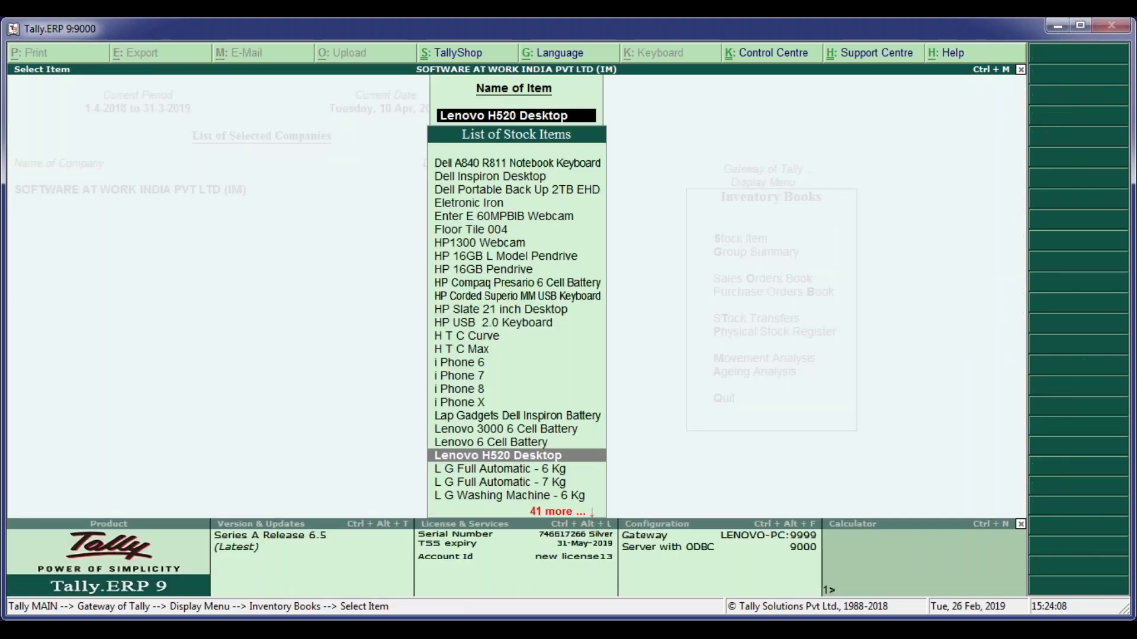
key(Escape)
key(Escape)
key(Escape)
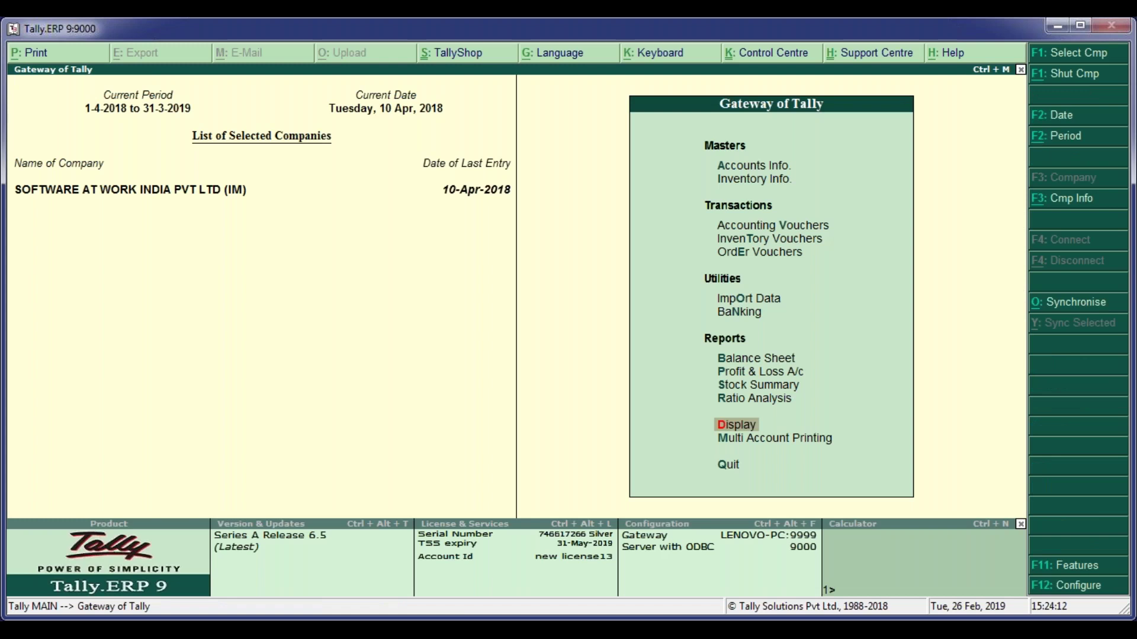